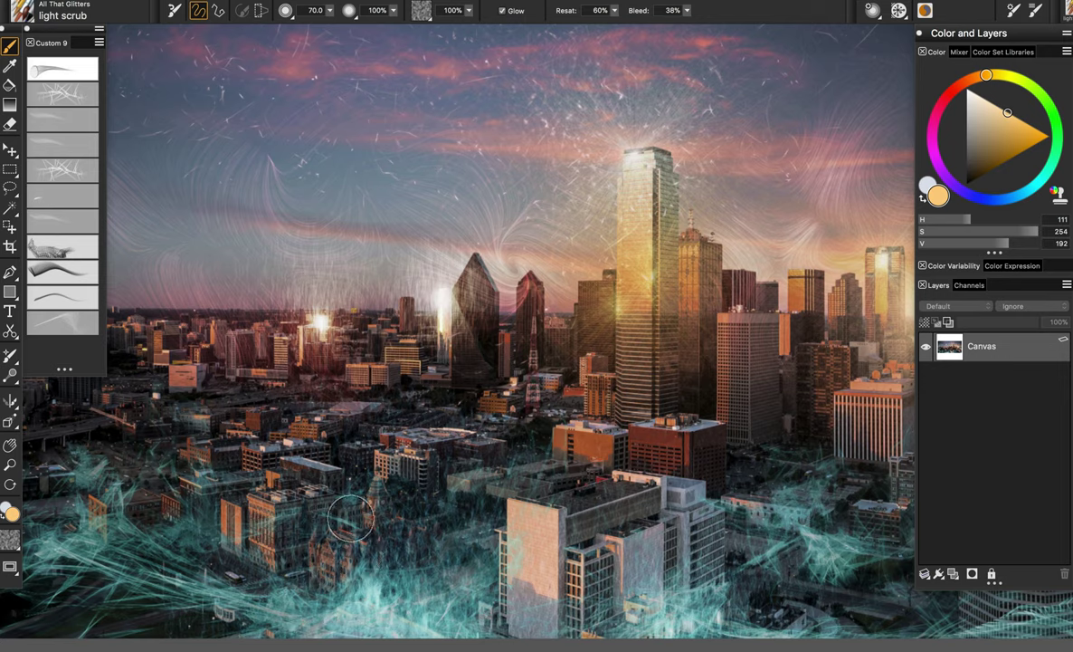
pyautogui.click(636, 151)
pyautogui.press('space')
pyautogui.moveTo(466, 384)
pyautogui.mouseDown()
pyautogui.moveTo(412, 381)
pyautogui.moveTo(424, 371)
pyautogui.moveTo(449, 386)
pyautogui.moveTo(464, 376)
pyautogui.mouseUp()
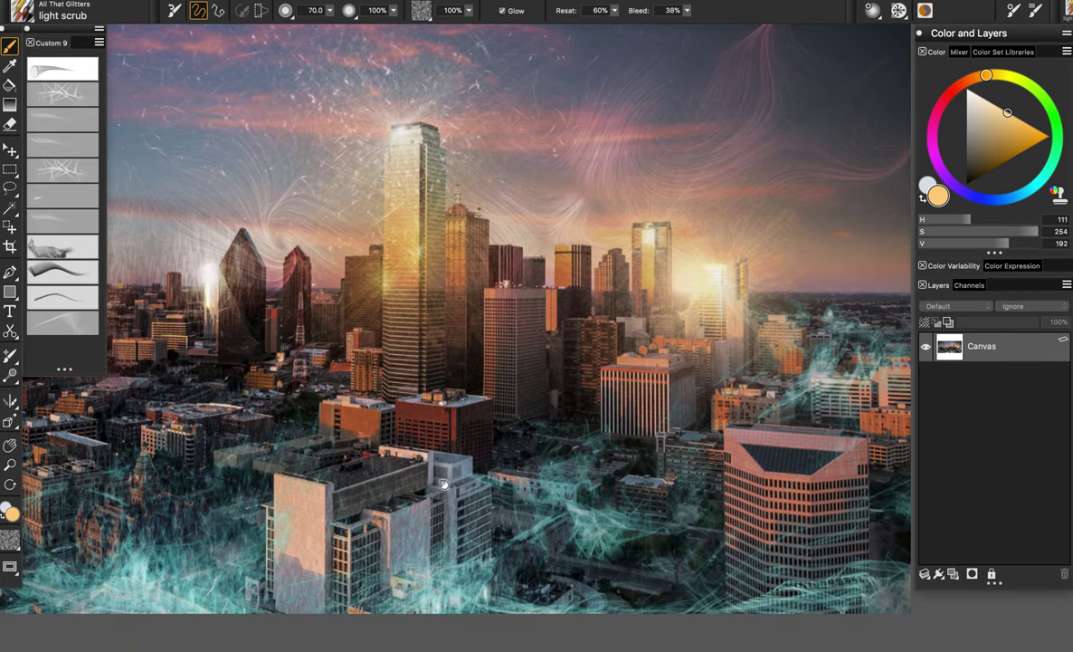
pyautogui.hscroll(-10, 451, 484)
pyautogui.scroll(2, 452, 484)
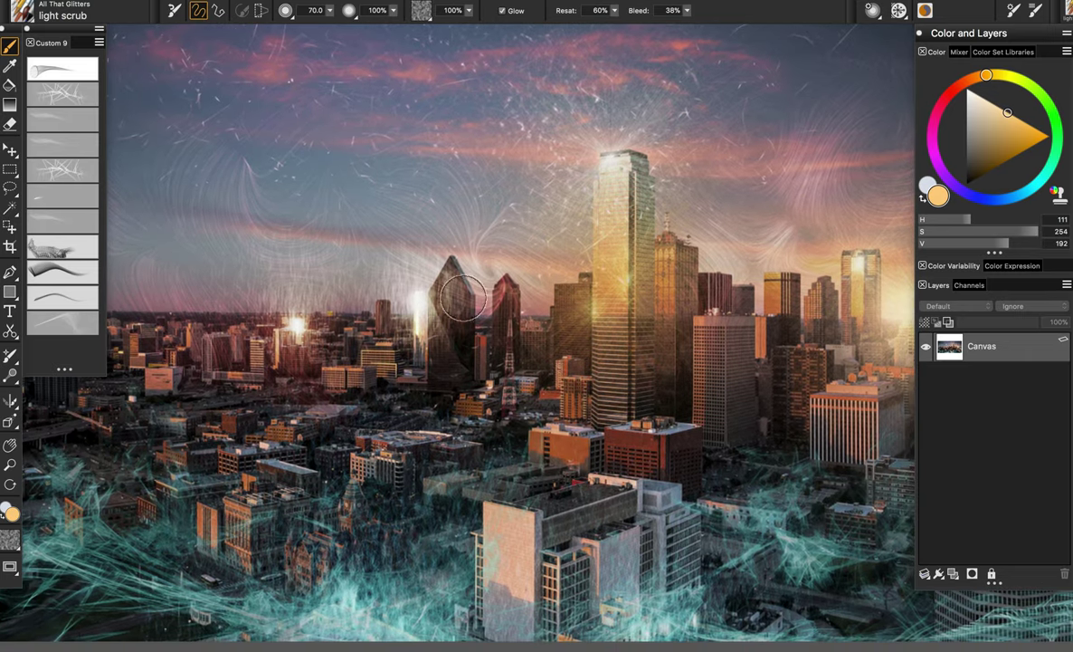
pyautogui.press('space')
pyautogui.moveTo(276, 222); pyautogui.dragTo(279, 232)
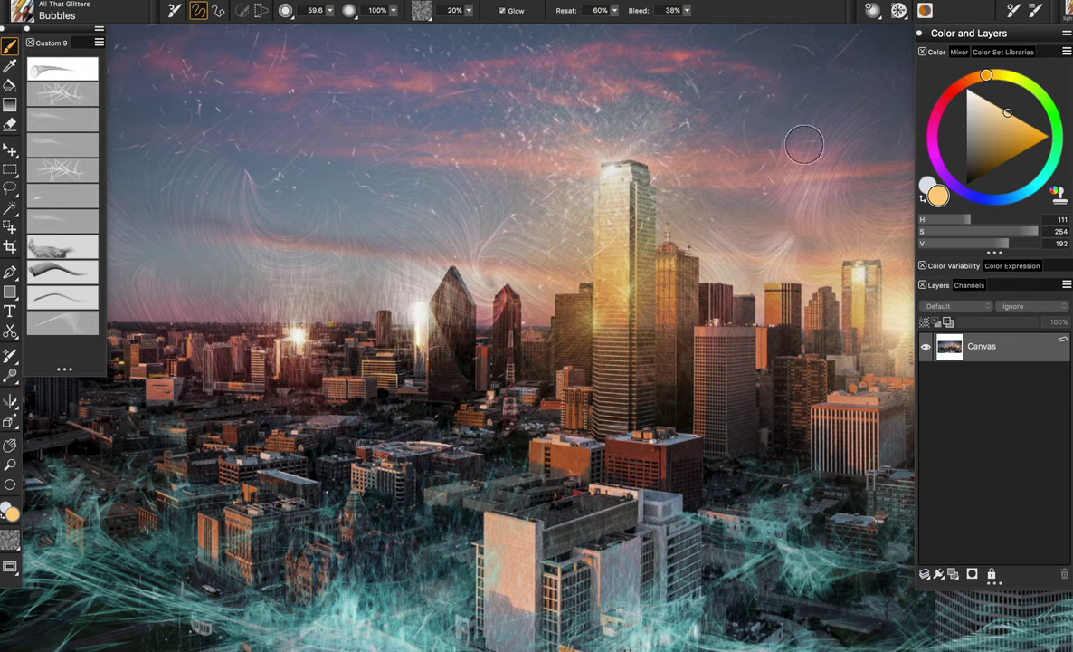
# Step: Pick a bright cyan and try the Bubbles brush in the sky above the low skyline
pyautogui.click(1039, 184)
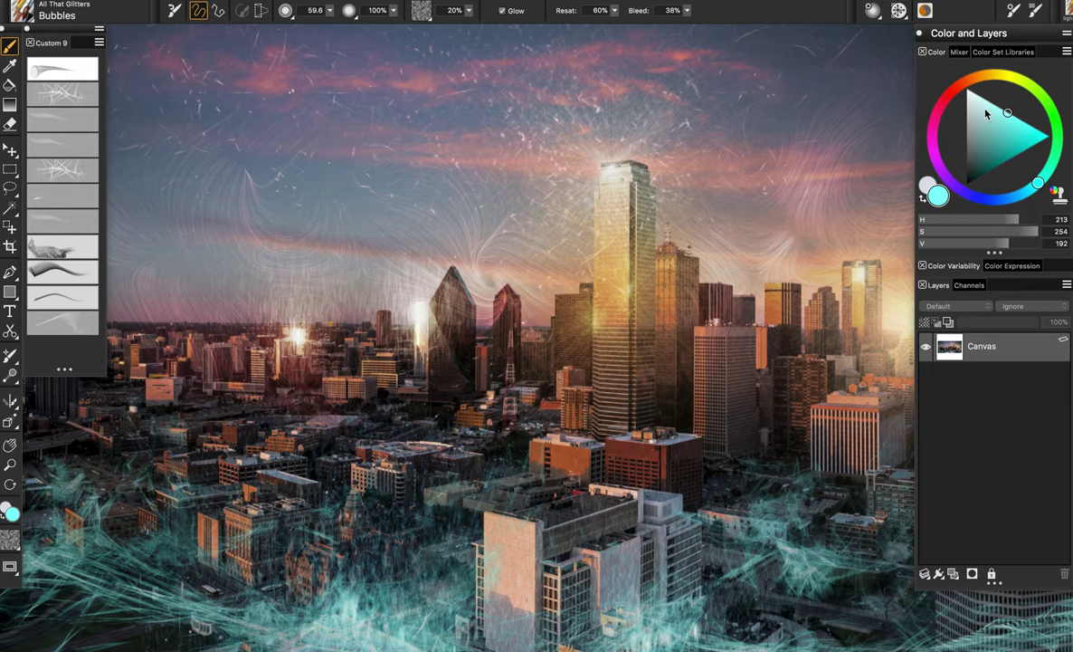
pyautogui.click(1010, 127)
pyautogui.moveTo(262, 190)
pyautogui.mouseDown()
pyautogui.moveTo(300, 215)
pyautogui.moveTo(282, 207)
pyautogui.mouseUp()
pyautogui.click(294, 204)
pyautogui.press('super+z')
# Step: Darken the colour to a deep teal and try clusters of small Bubbles dabs in the sky
pyautogui.click(1020, 155)
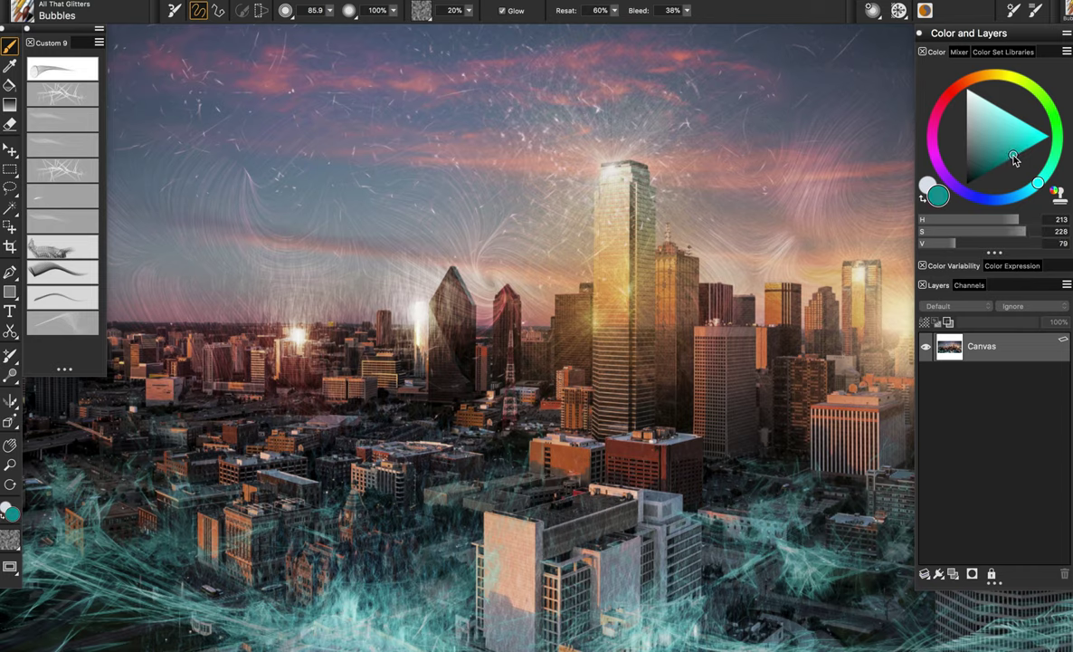
pyautogui.click(1013, 158)
pyautogui.click(312, 189)
pyautogui.click(343, 161)
pyautogui.click(326, 194)
pyautogui.click(360, 190)
pyautogui.click(220, 193)
pyautogui.hotkey('ctrl', 'z')
# Step: Try Bubbles strokes across the sky at very different brush sizes, including 255.8 and 14.0
pyautogui.moveTo(187, 161); pyautogui.dragTo(281, 294)
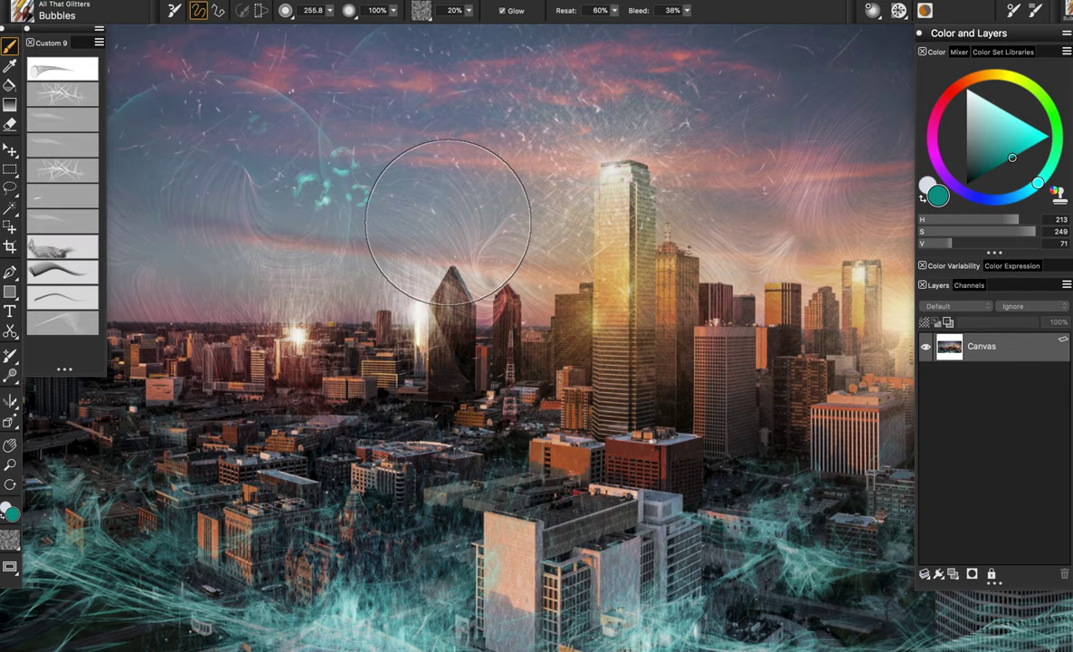
pyautogui.moveTo(345, 219); pyautogui.dragTo(375, 262)
pyautogui.moveTo(359, 230); pyautogui.dragTo(368, 227)
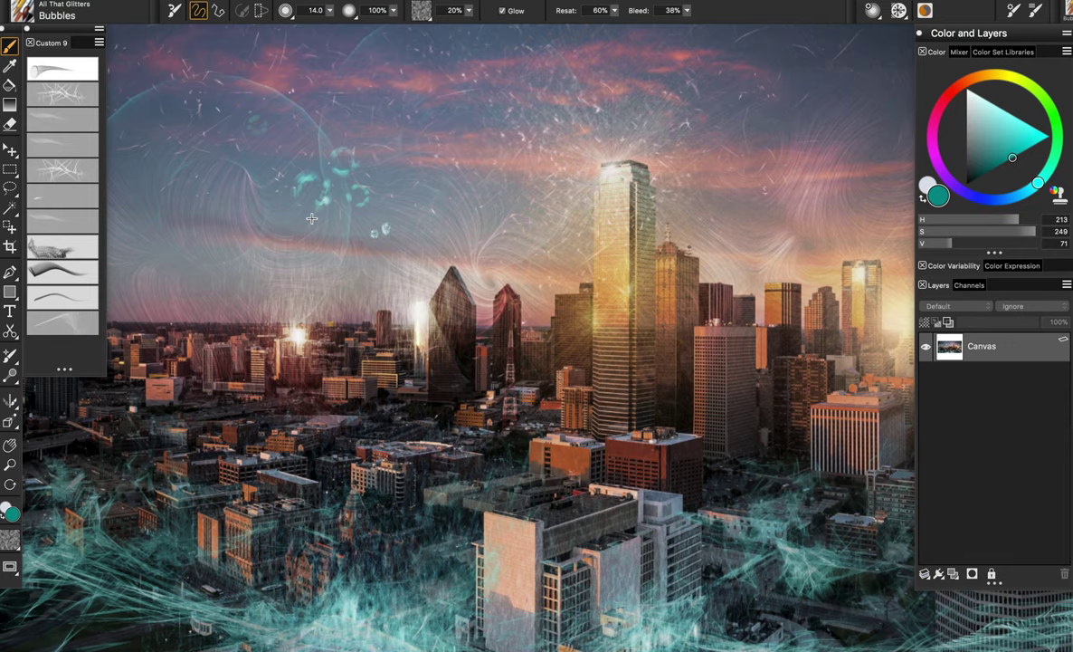
pyautogui.moveTo(311, 218)
pyautogui.mouseDown()
pyautogui.moveTo(436, 443)
pyautogui.moveTo(425, 407)
pyautogui.mouseUp()
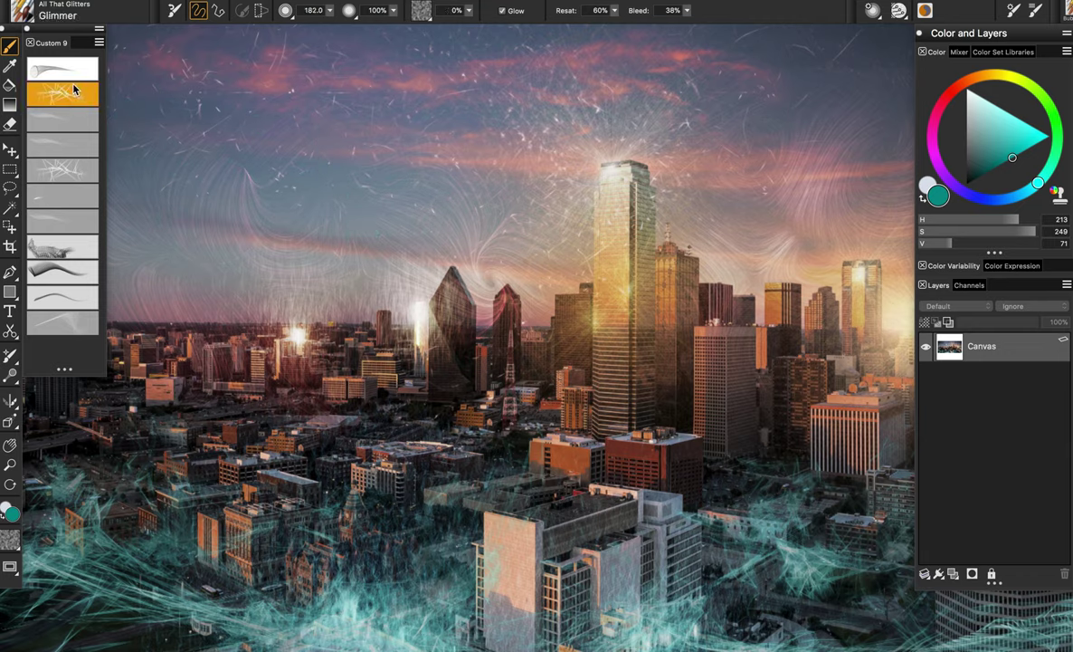
# Step: Try the Glimmer brush at size 182.0 in teal in the sky and across the top of the tallest tower
pyautogui.click(375, 213)
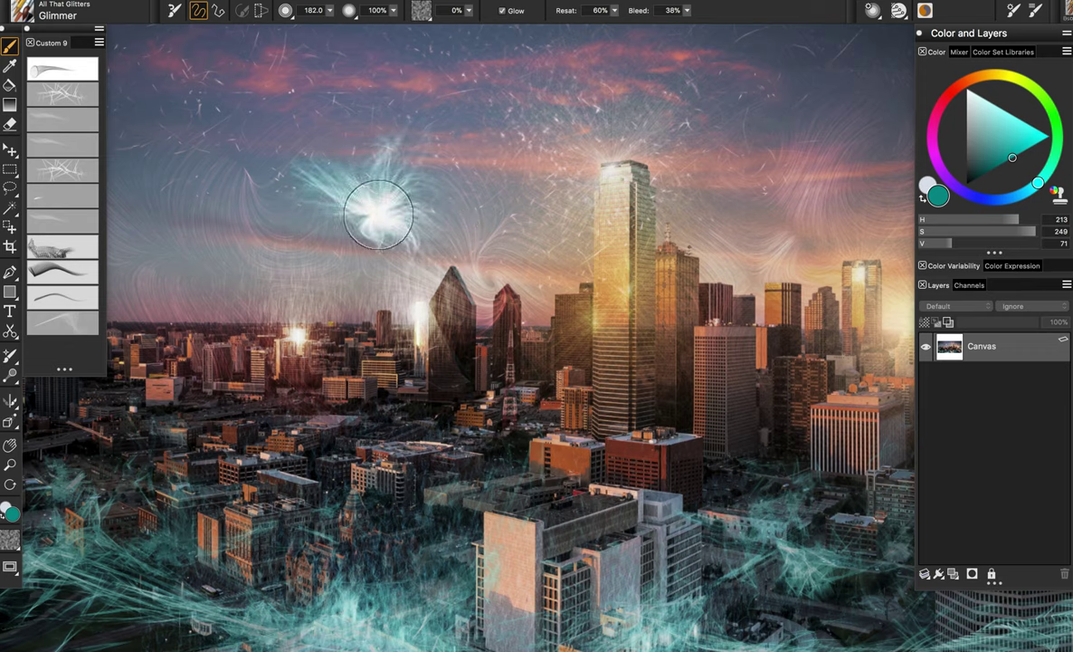
pyautogui.press('super+z')
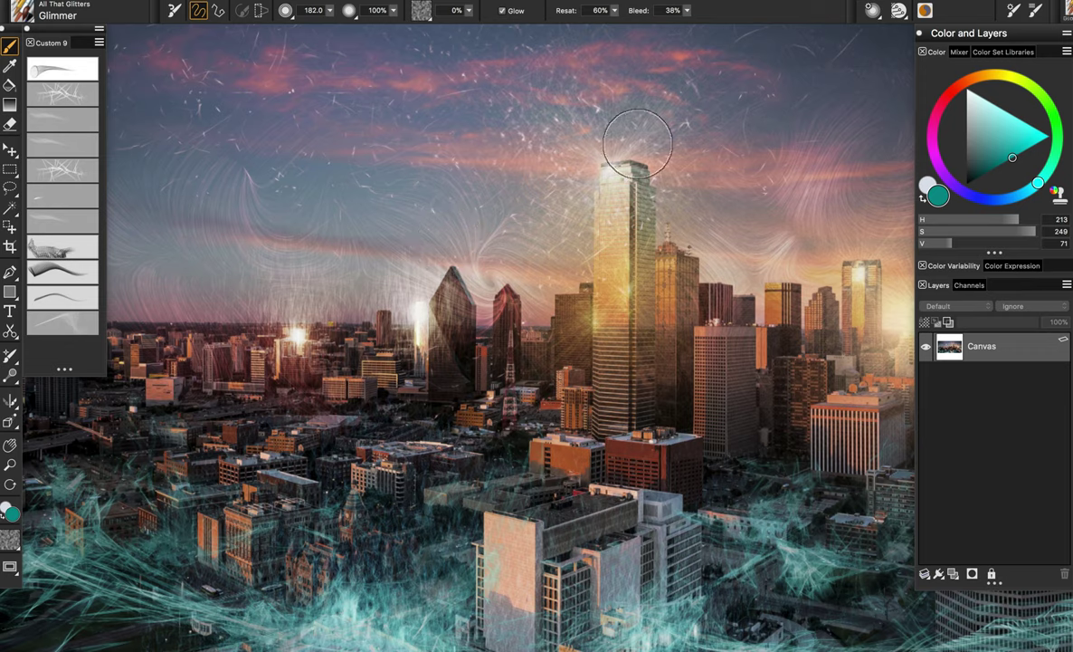
pyautogui.moveTo(601, 187); pyautogui.dragTo(641, 189)
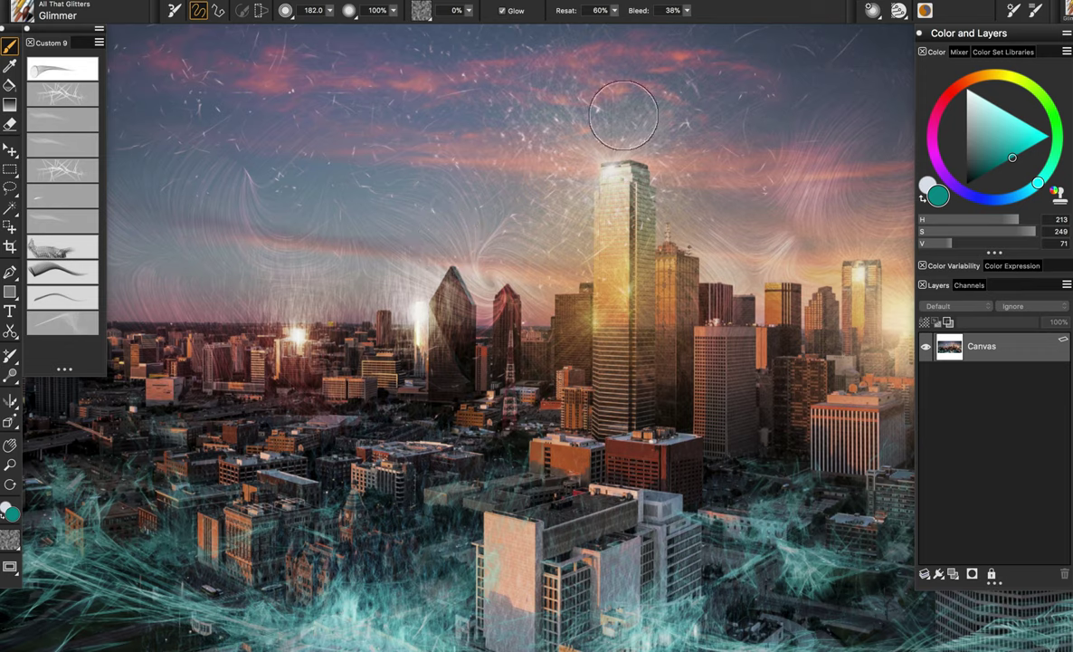
# Step: Pick an olive yellow, enlarge the Glimmer brush to 230.3 and try a burst on the upper corner of the striped building
pyautogui.click(1009, 78)
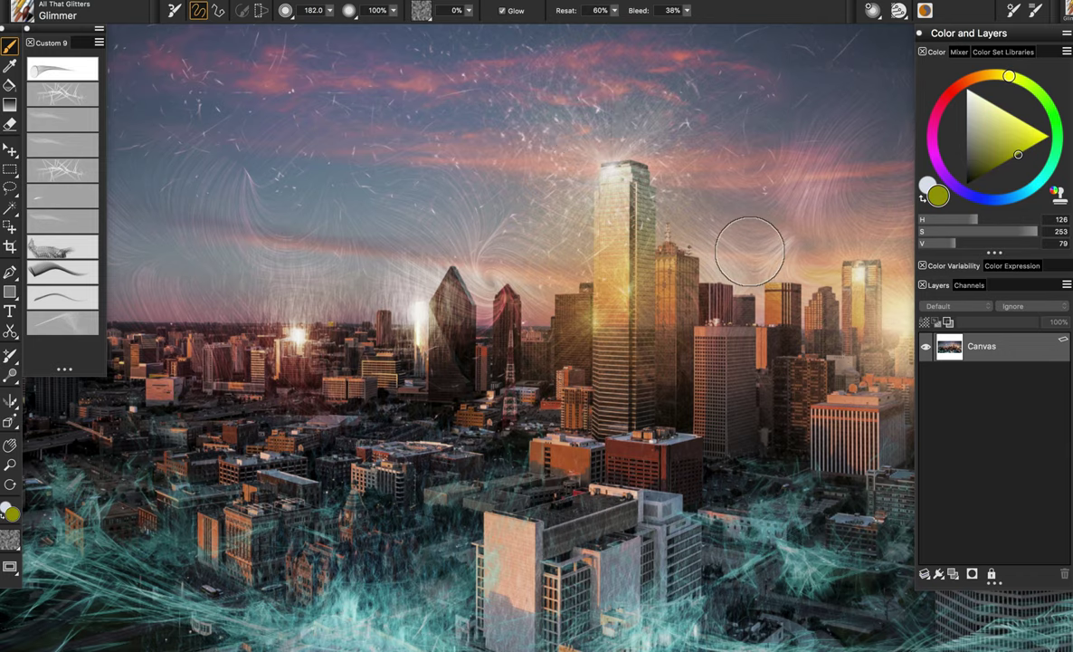
pyautogui.moveTo(732, 282); pyautogui.dragTo(539, 244)
pyautogui.moveTo(569, 304); pyautogui.dragTo(653, 427)
pyautogui.click(619, 373)
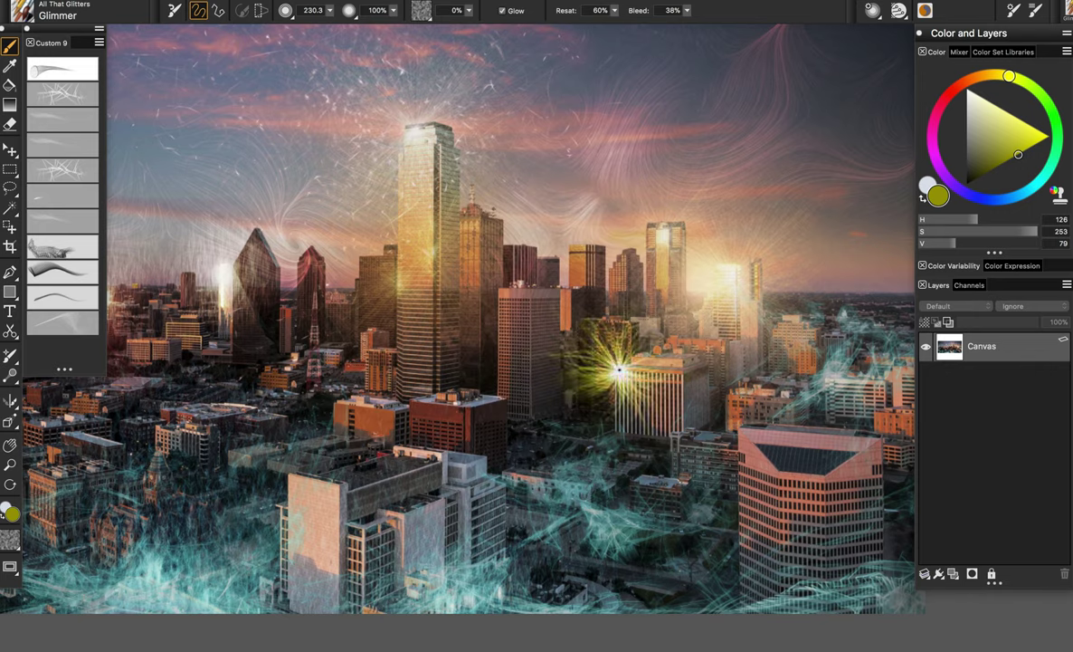
pyautogui.press('super+z')
# Step: Dab faint yellow Glimmer highlights on the striped building's upper corner and try one on the pink tower's roof corner
pyautogui.click(620, 370)
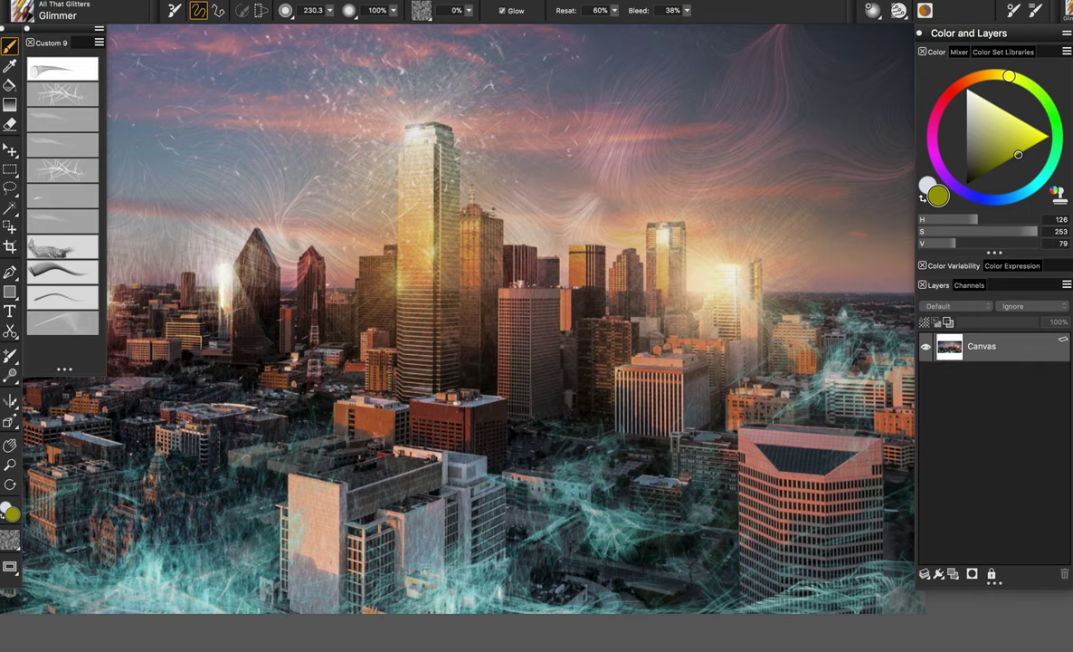
pyautogui.click(622, 378)
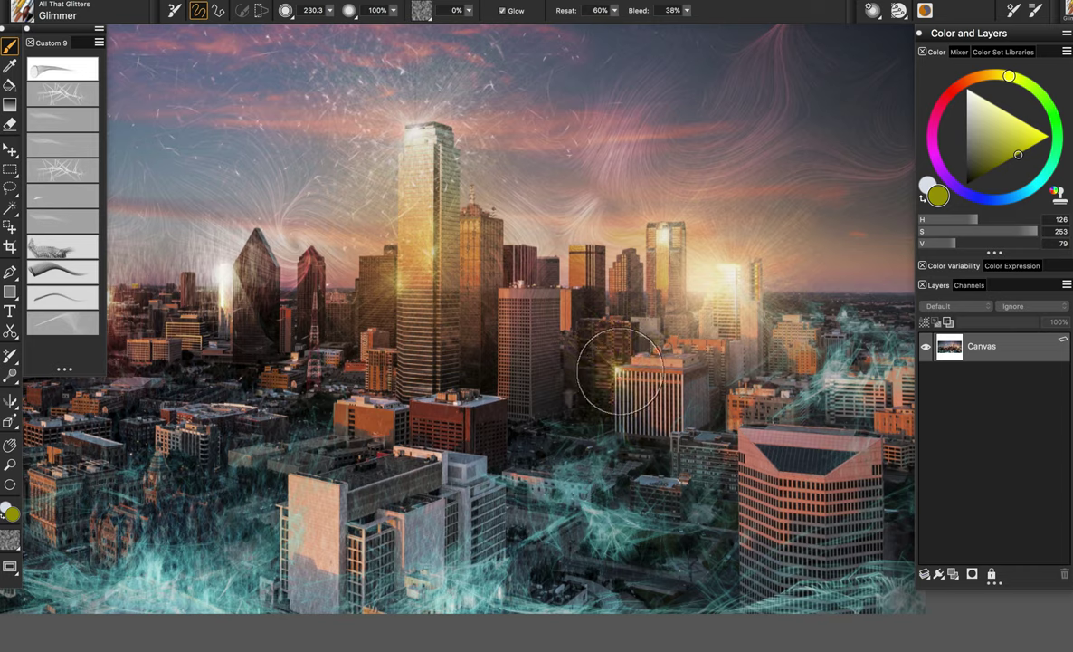
pyautogui.click(620, 366)
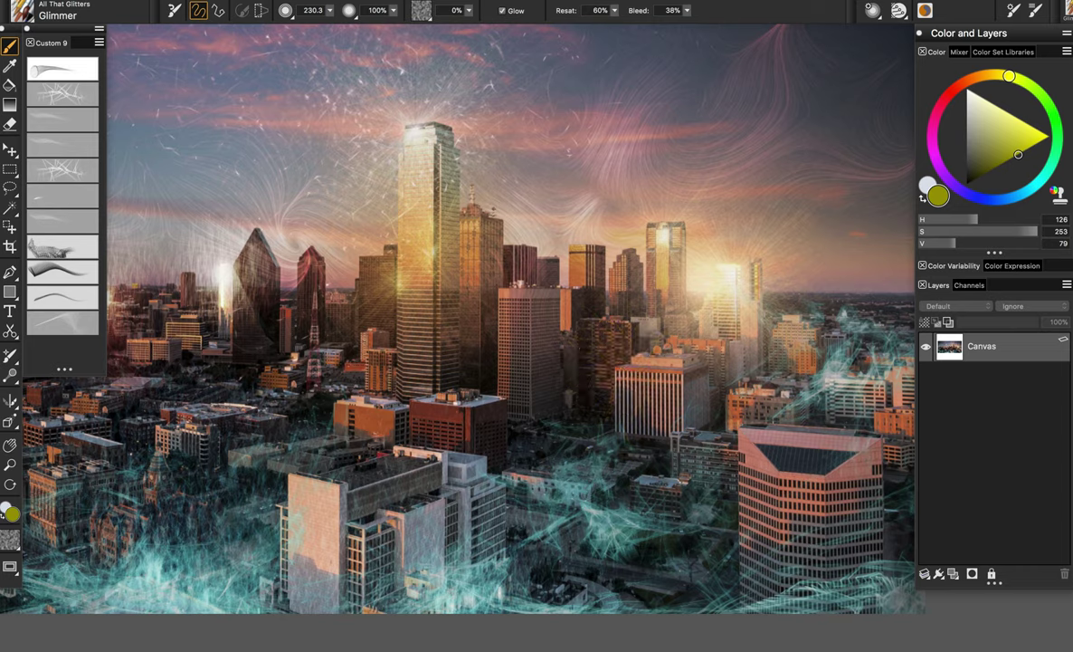
pyautogui.click(619, 366)
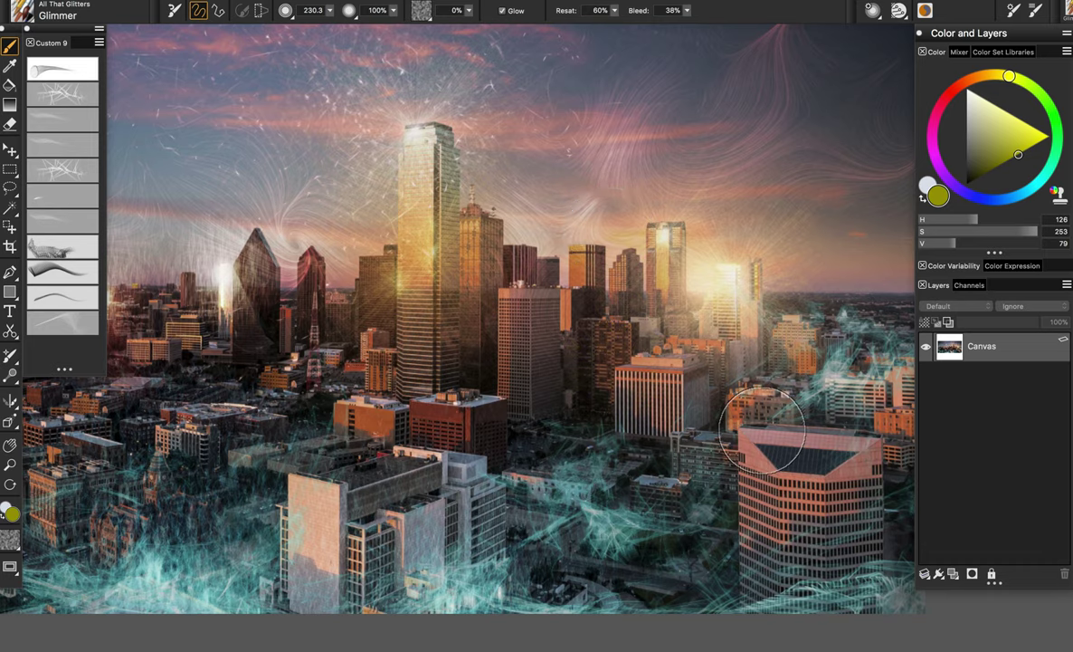
pyautogui.click(742, 435)
pyautogui.press('super+z')
# Step: Switch to the Iceberg brush and try an olive-yellow scatter of shards in the sky above the low skyline
pyautogui.moveTo(393, 159); pyautogui.dragTo(475, 195)
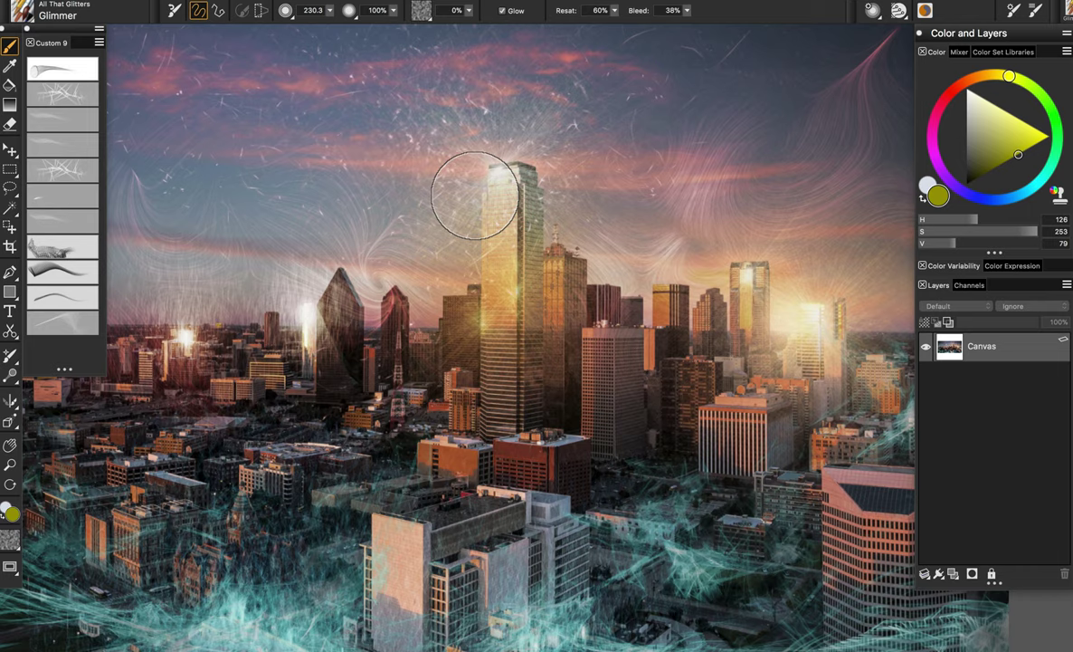
pyautogui.click(60, 115)
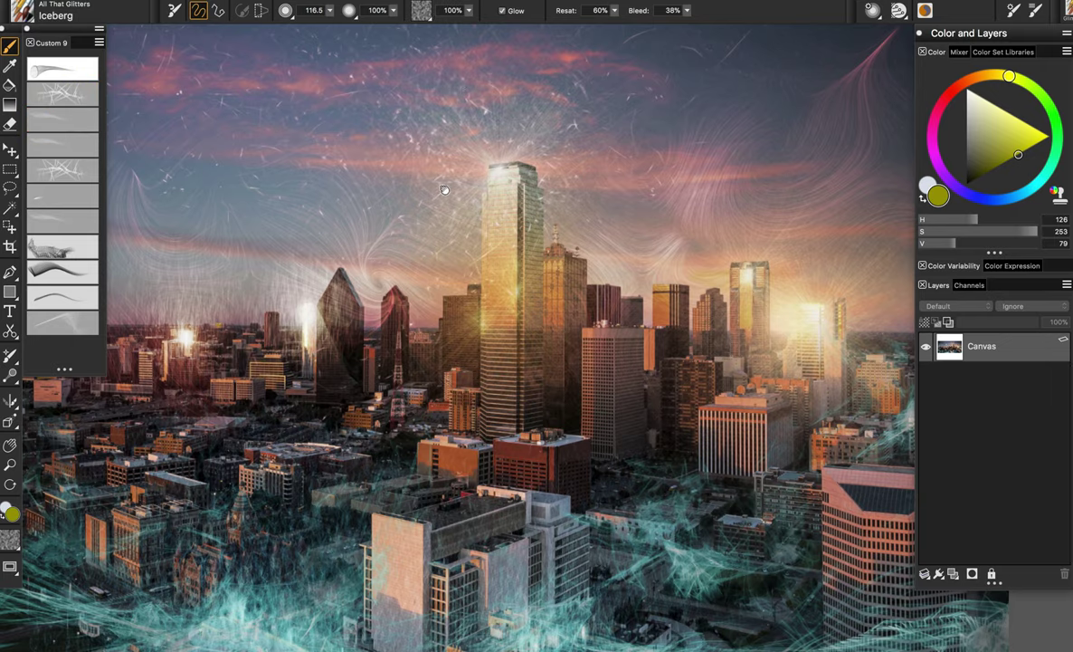
pyautogui.moveTo(339, 166)
pyautogui.mouseDown()
pyautogui.moveTo(537, 199)
pyautogui.moveTo(562, 186)
pyautogui.mouseUp()
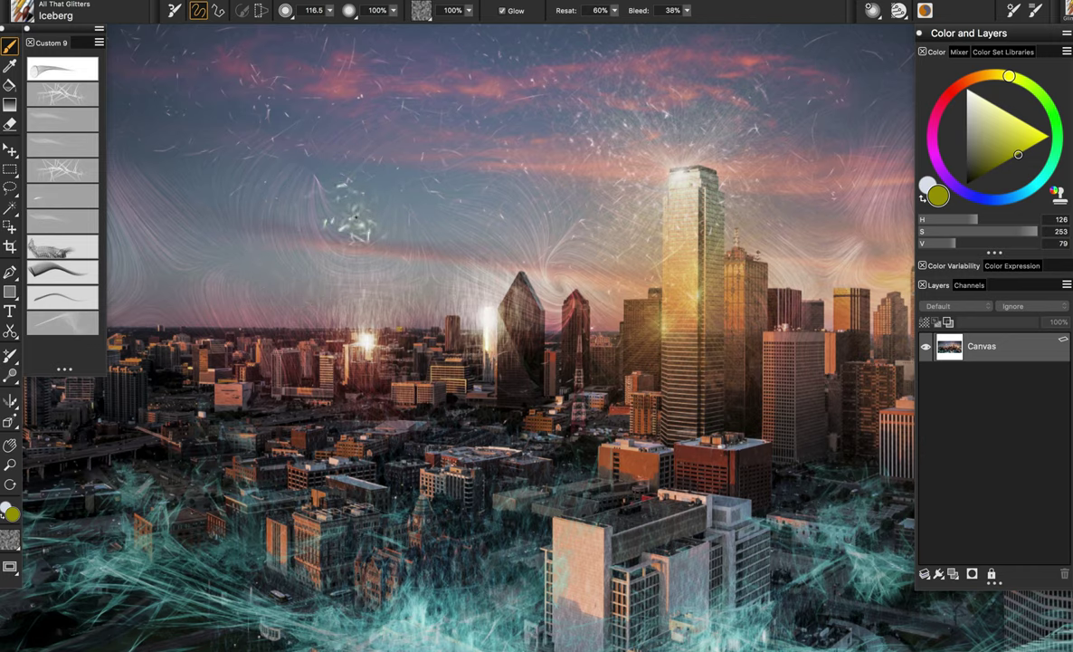
pyautogui.moveTo(356, 218); pyautogui.dragTo(321, 201)
pyautogui.press('super+z')
# Step: Change the colour to teal and try a column of Iceberg shards from the sky down to the horizon
pyautogui.click(1032, 188)
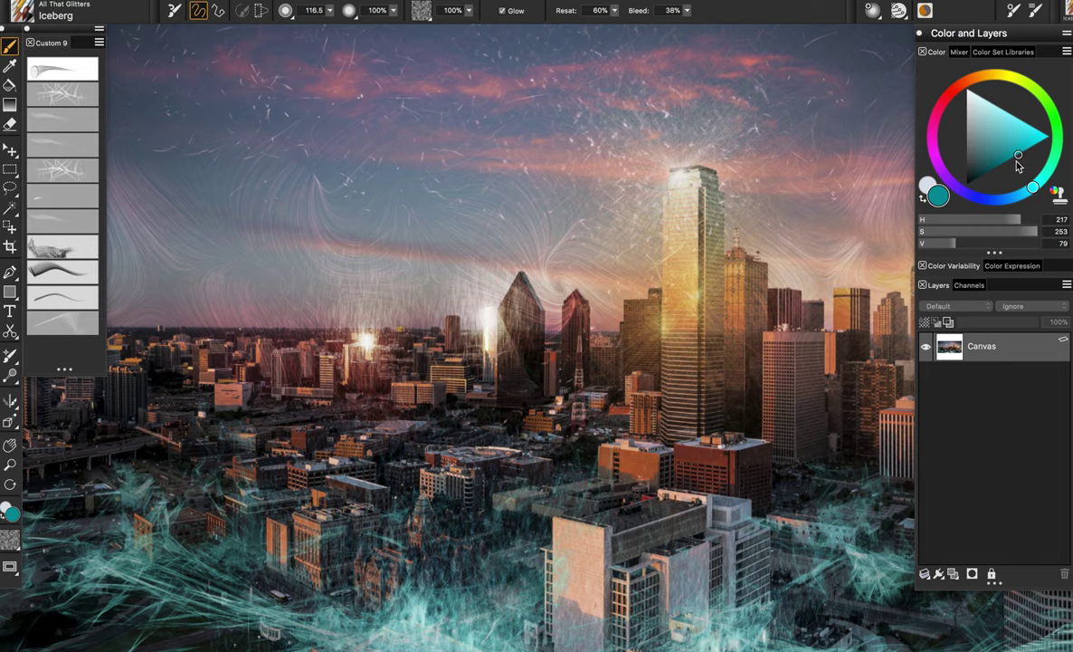
pyautogui.click(1045, 182)
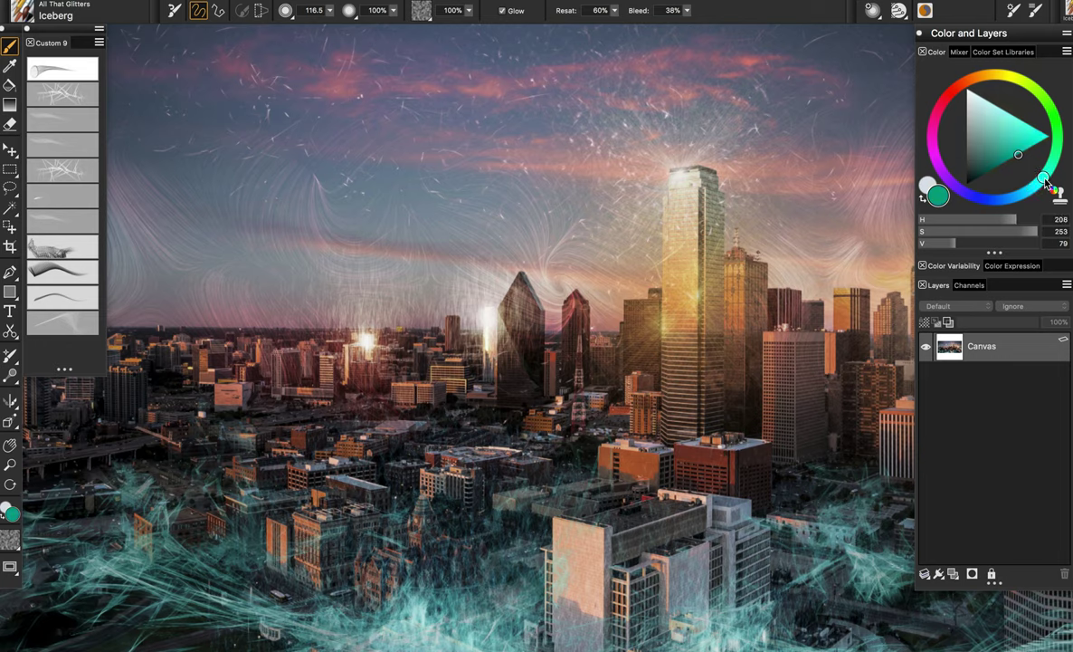
pyautogui.click(356, 176)
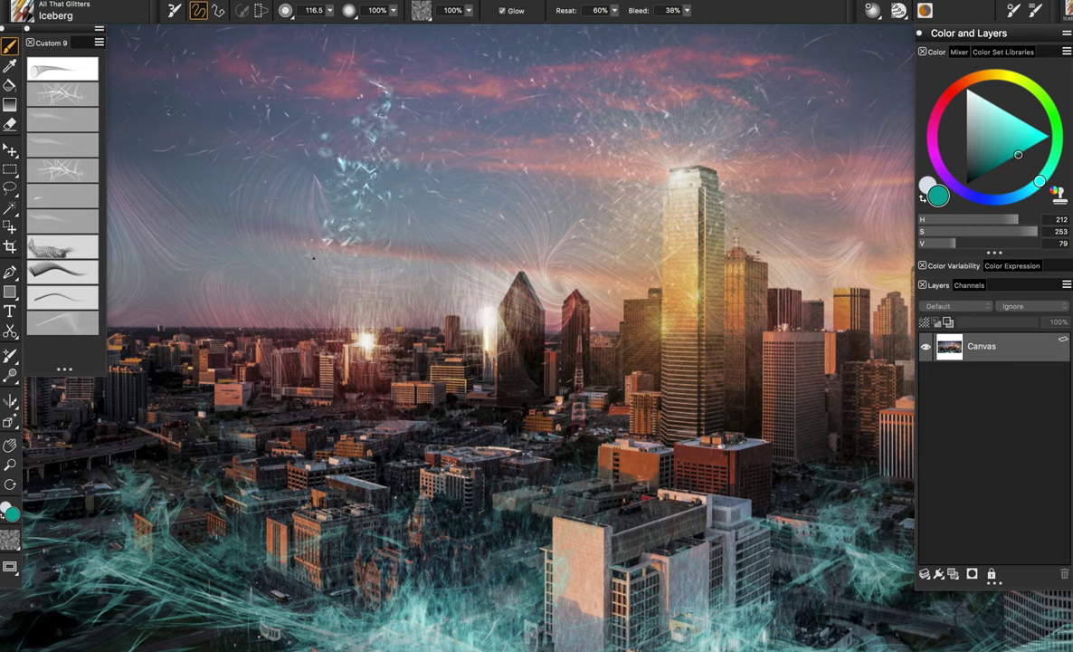
pyautogui.moveTo(366, 247)
pyautogui.mouseDown()
pyautogui.moveTo(307, 276)
pyautogui.moveTo(282, 263)
pyautogui.moveTo(315, 313)
pyautogui.mouseUp()
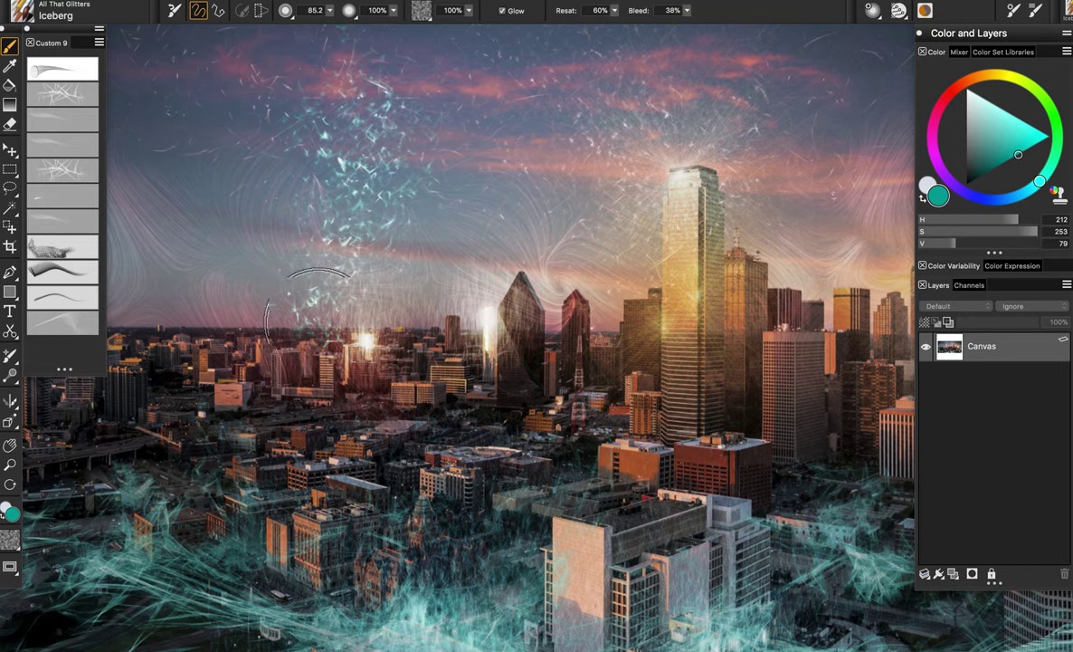
# Step: Undo the teal shards and try a softer Iceberg pass through the same sky area at brush size 252.1
pyautogui.moveTo(414, 60); pyautogui.dragTo(386, 163)
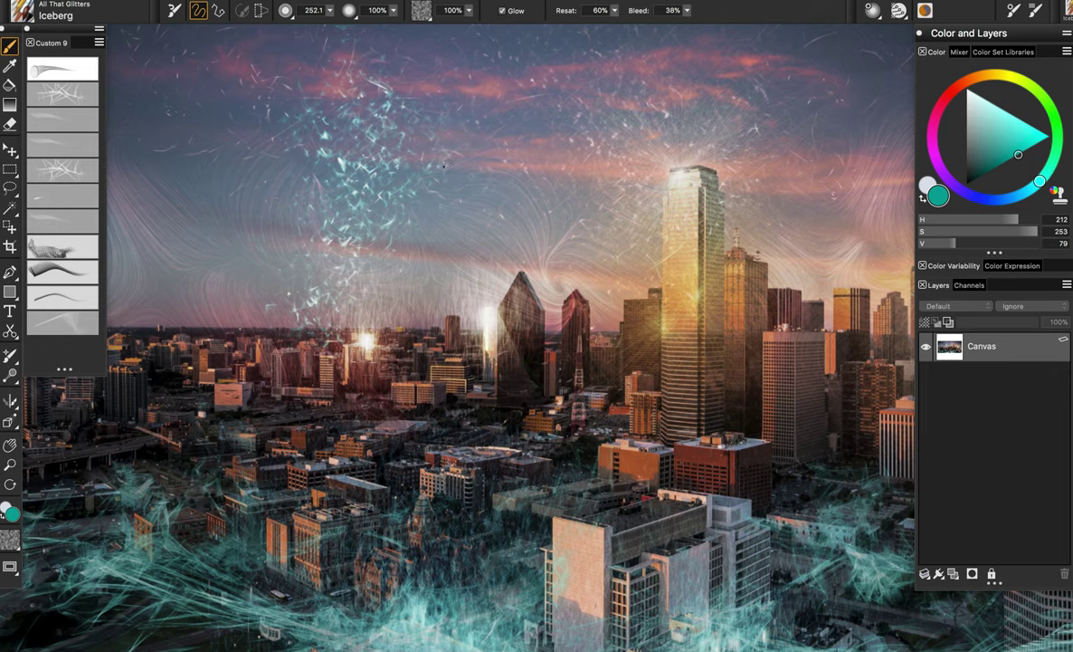
pyautogui.press('super+z')
pyautogui.press('super+z')
pyautogui.press('super+z')
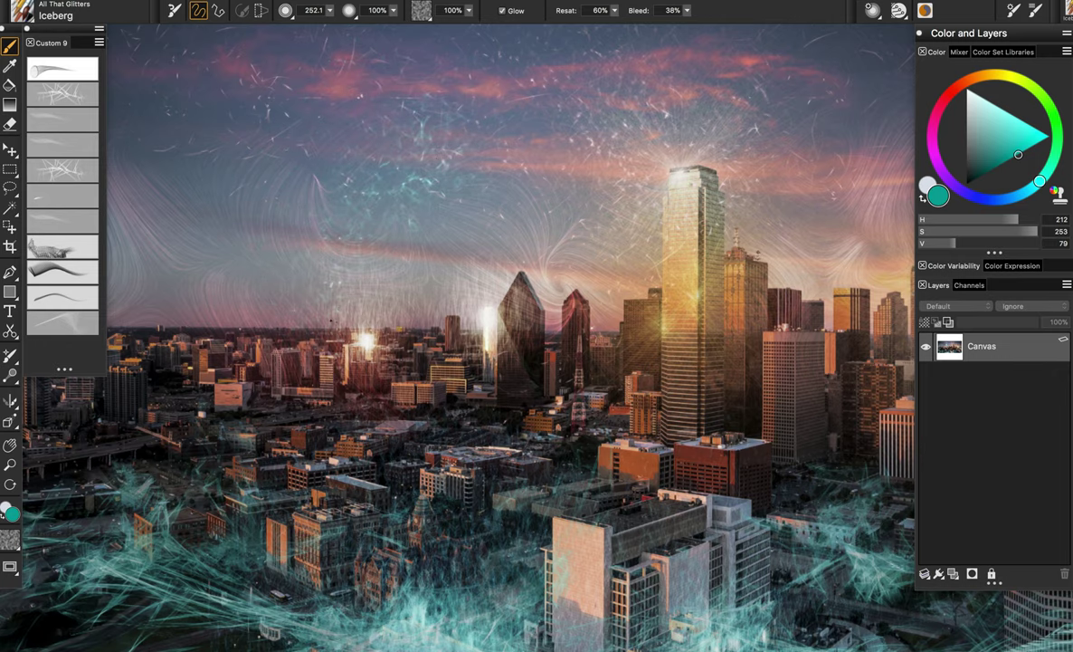
pyautogui.moveTo(299, 299)
pyautogui.mouseDown()
pyautogui.moveTo(362, 217)
pyautogui.moveTo(434, 58)
pyautogui.moveTo(409, 101)
pyautogui.mouseUp()
pyautogui.press('super+z')
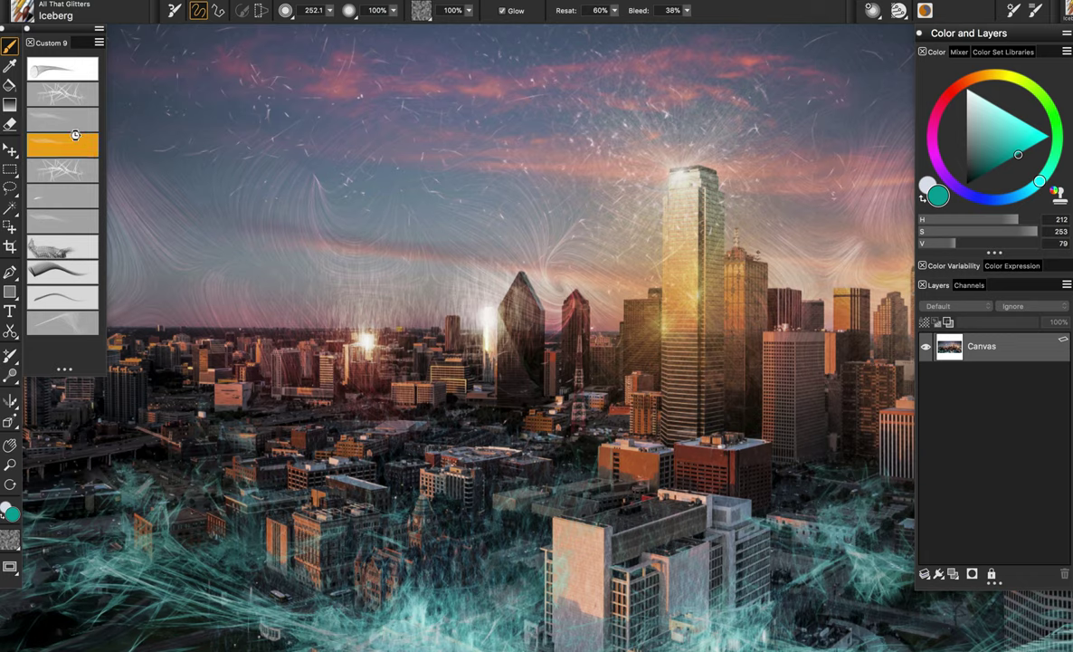
# Step: Pick a golden yellow and try Pop brush bursts in the sky, around the tallest tower and over the striped building
pyautogui.click(1002, 74)
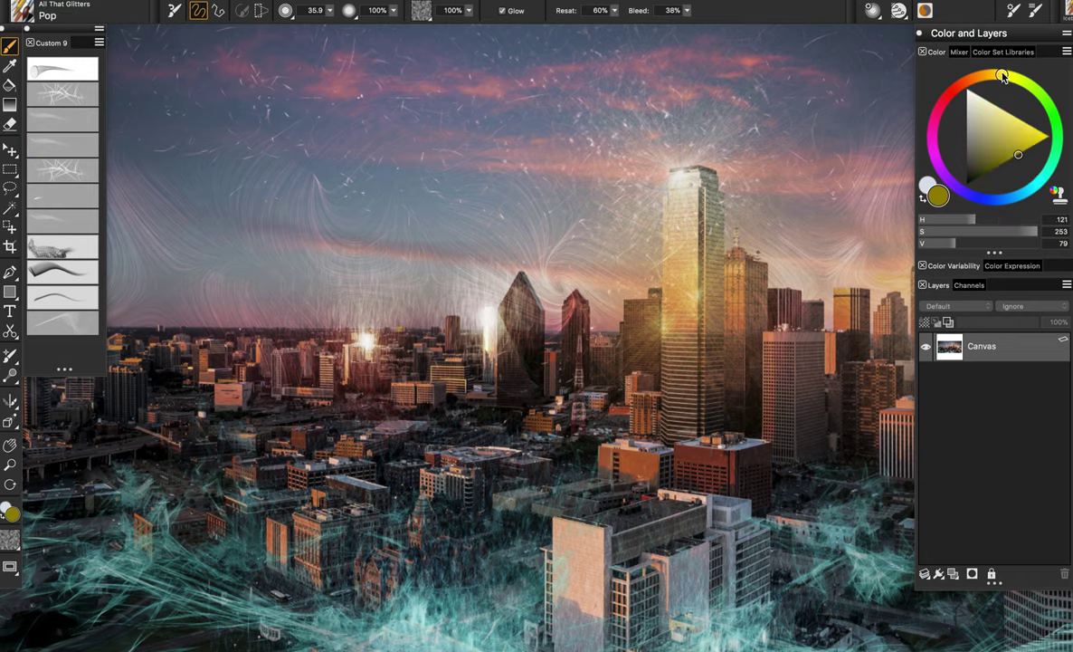
pyautogui.moveTo(334, 173); pyautogui.dragTo(356, 188)
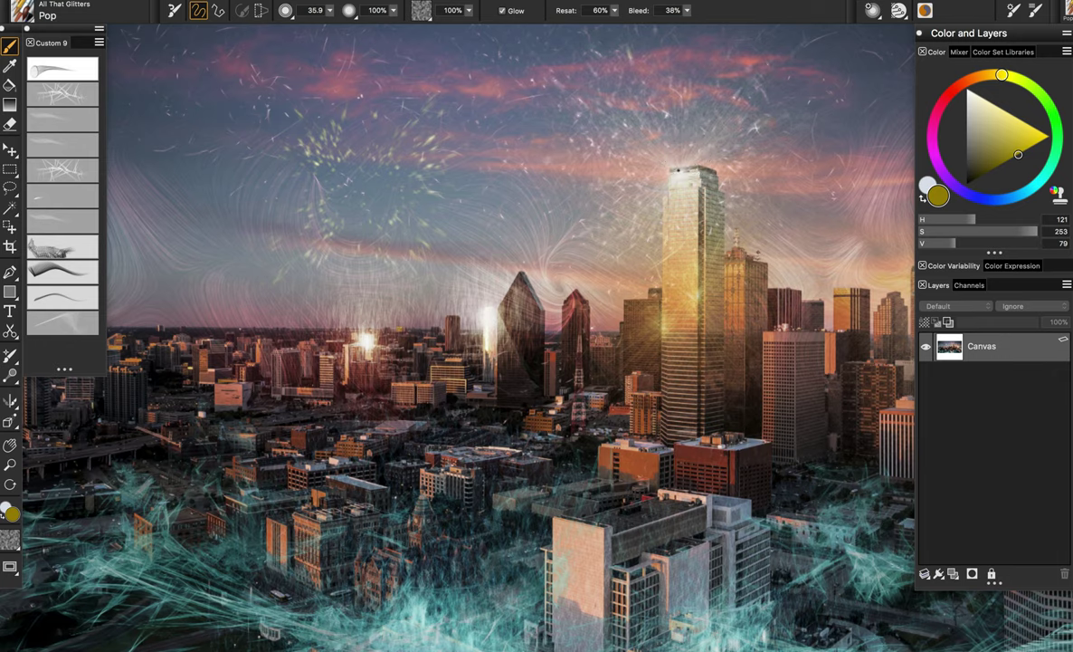
pyautogui.moveTo(714, 161); pyautogui.dragTo(715, 83)
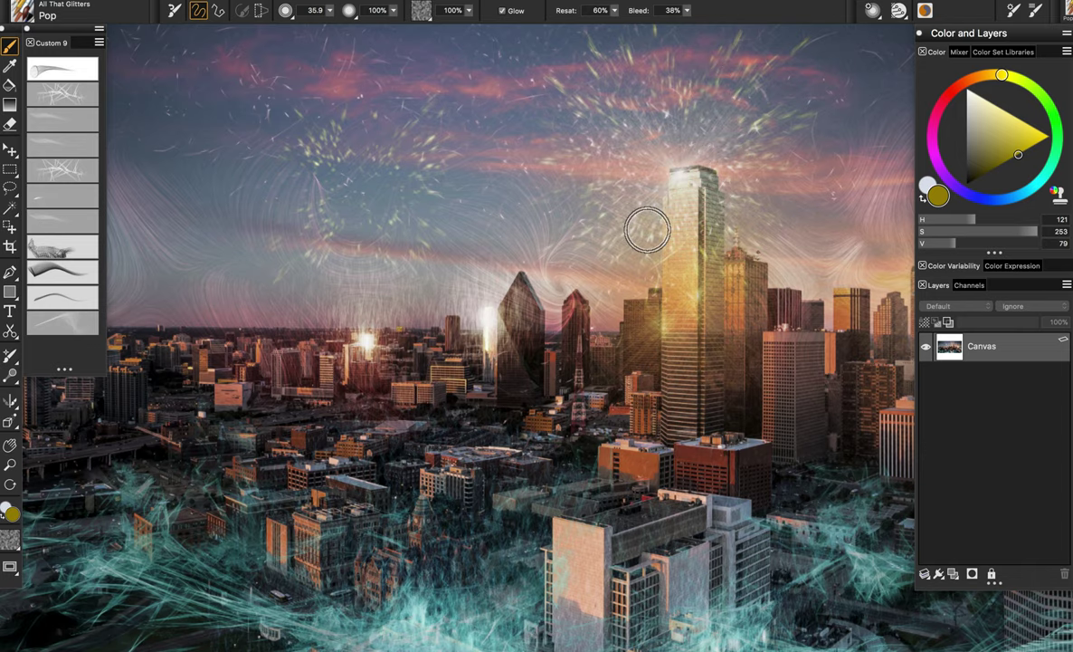
pyautogui.moveTo(800, 410); pyautogui.dragTo(495, 362)
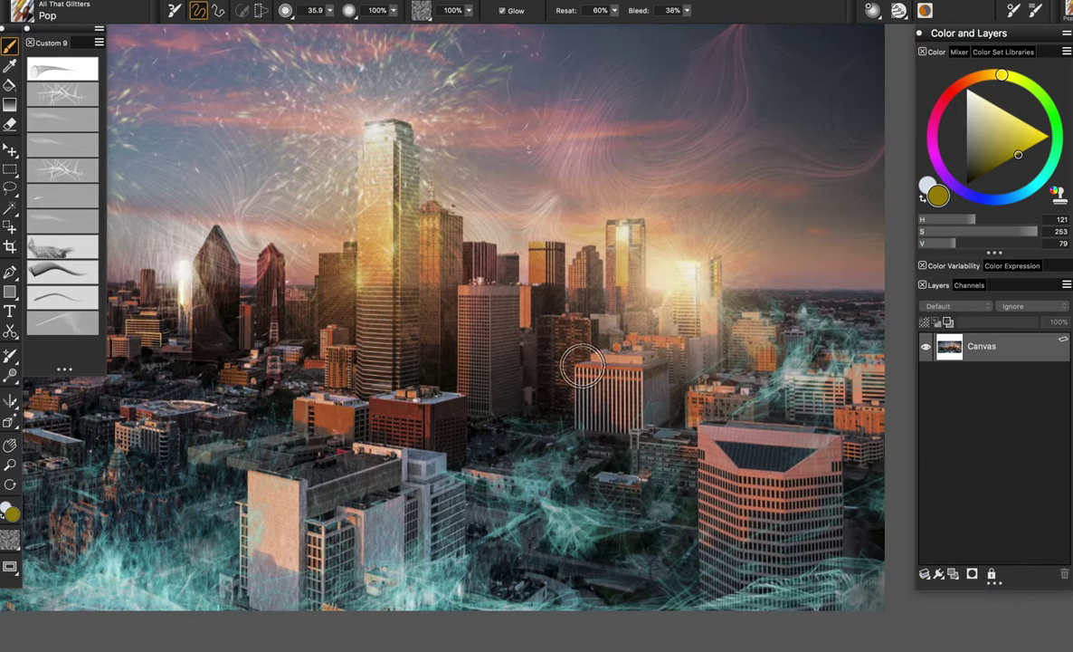
pyautogui.moveTo(537, 341)
pyautogui.mouseDown()
pyautogui.moveTo(562, 390)
pyautogui.moveTo(565, 303)
pyautogui.moveTo(549, 338)
pyautogui.moveTo(558, 330)
pyautogui.moveTo(543, 326)
pyautogui.moveTo(579, 369)
pyautogui.mouseUp()
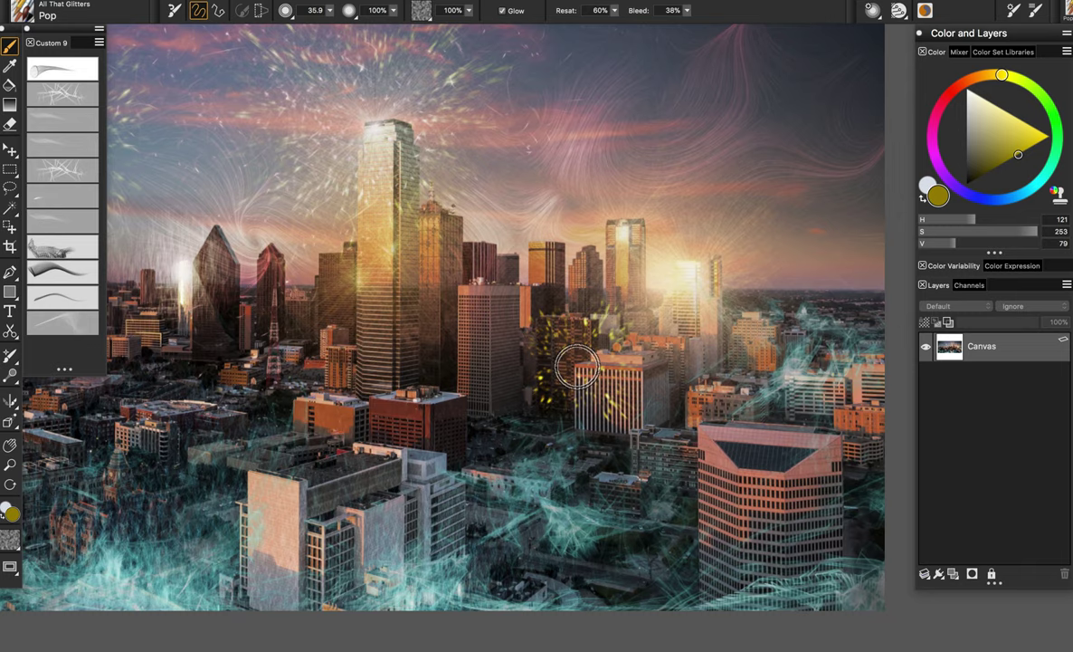
# Step: Undo the yellow Pop bursts in the sky, around the tallest tower and on the striped building
pyautogui.moveTo(648, 393); pyautogui.dragTo(834, 477)
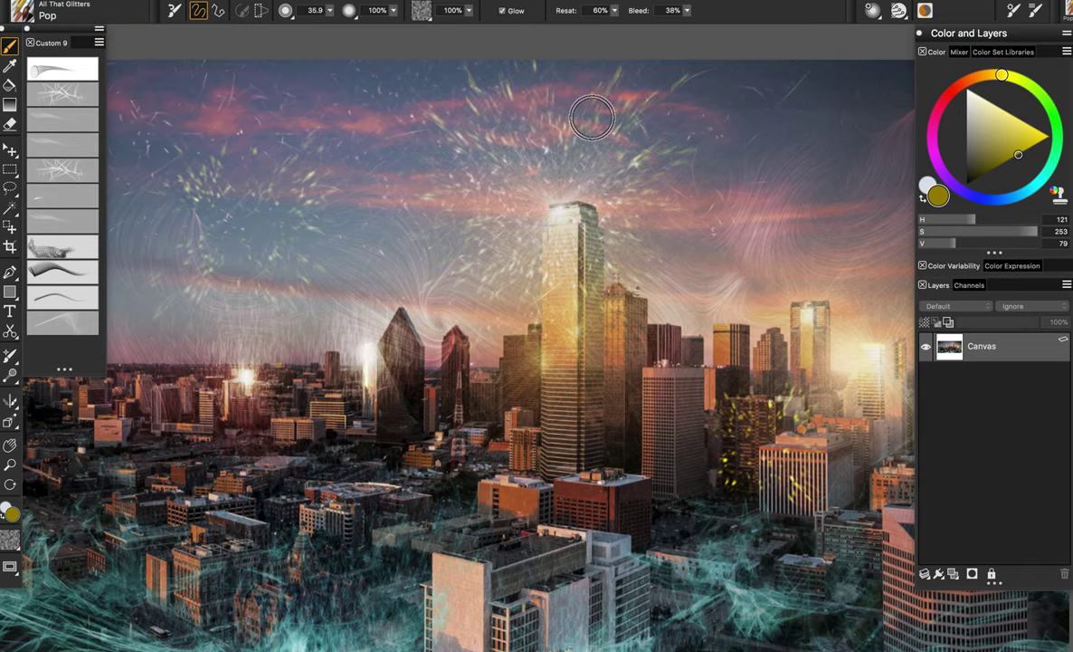
pyautogui.hotkey('ctrl', 'z')
pyautogui.hotkey('ctrl', 'z')
pyautogui.hotkey('ctrl', 'z')
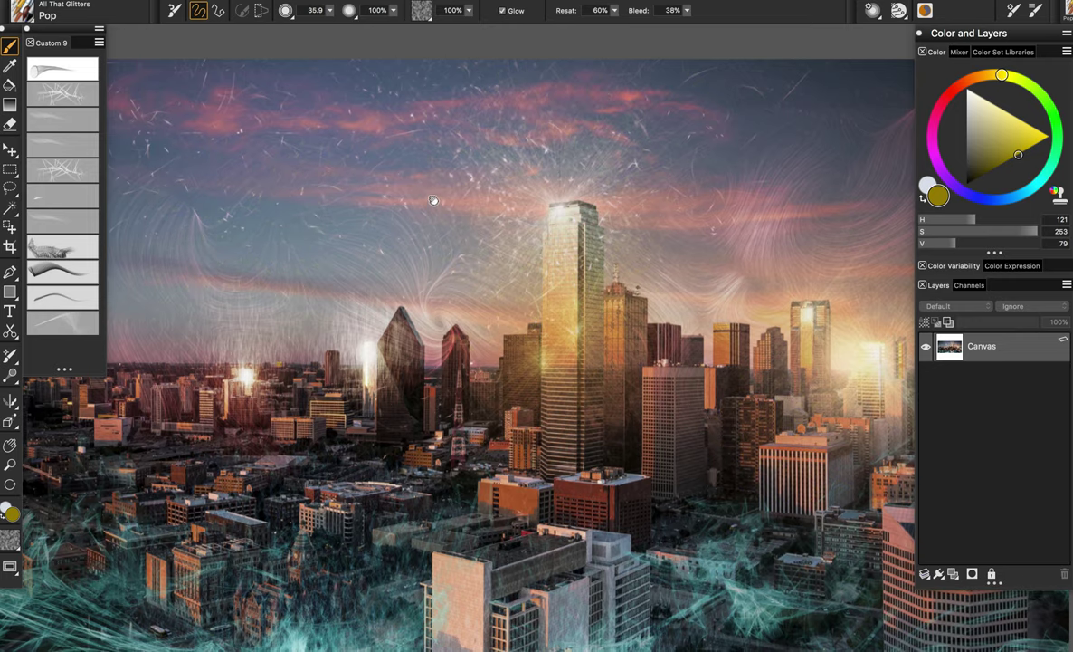
pyautogui.moveTo(431, 224); pyautogui.dragTo(432, 192)
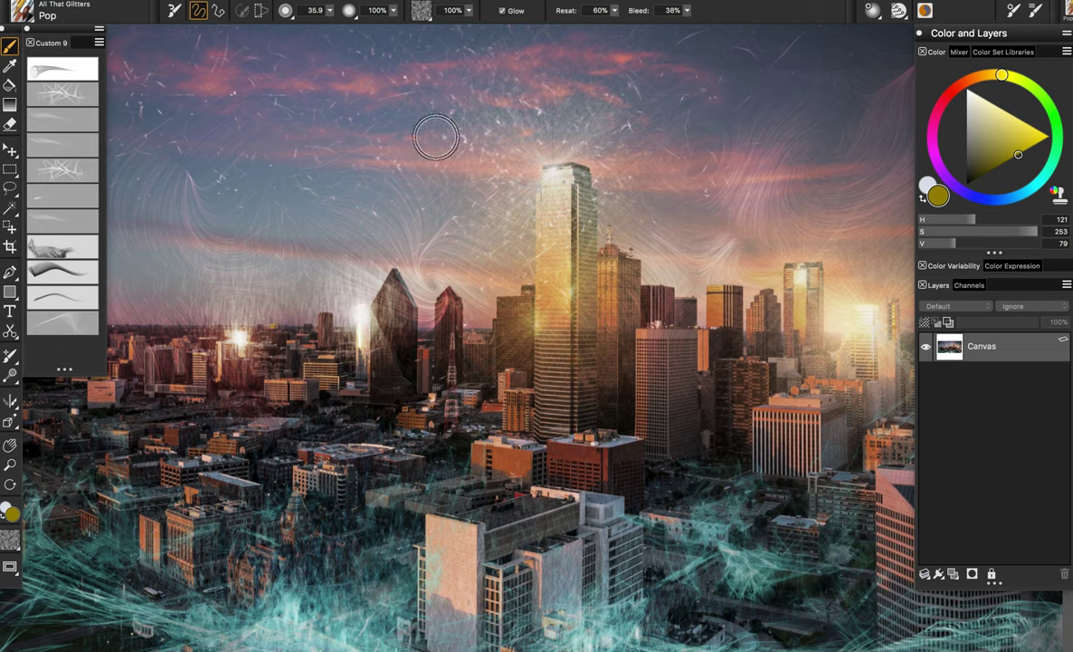
# Step: Try small Pop brush bursts at size 42.3 in the open sky above the pointed tower
pyautogui.click(297, 156)
pyautogui.moveTo(249, 124); pyautogui.dragTo(317, 194)
pyautogui.moveTo(281, 153); pyautogui.dragTo(295, 175)
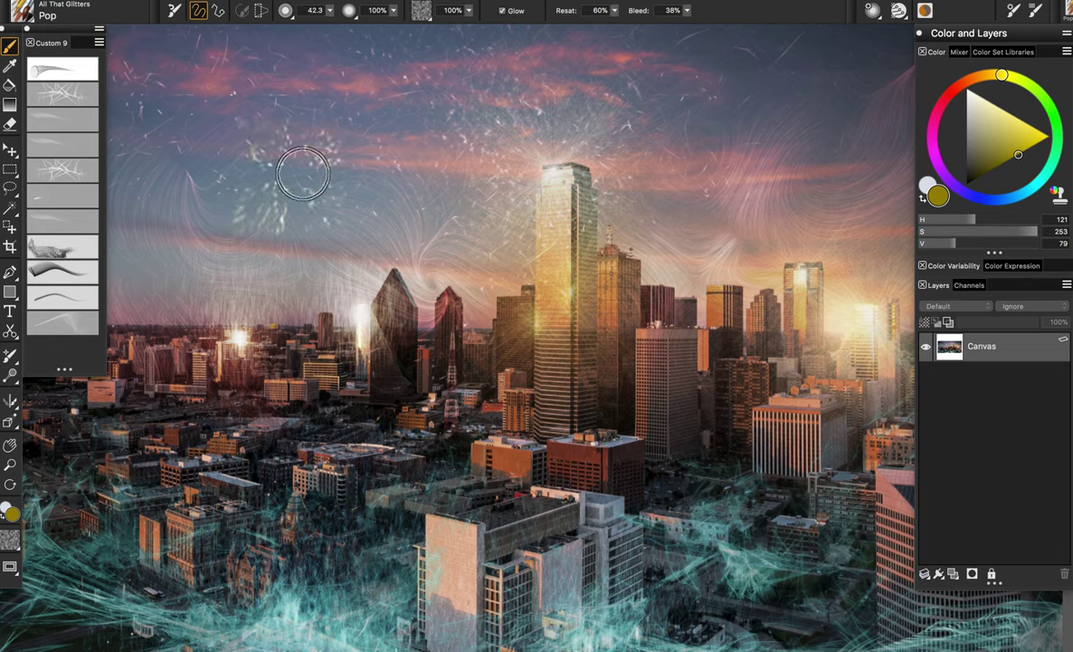
pyautogui.moveTo(268, 132); pyautogui.dragTo(299, 178)
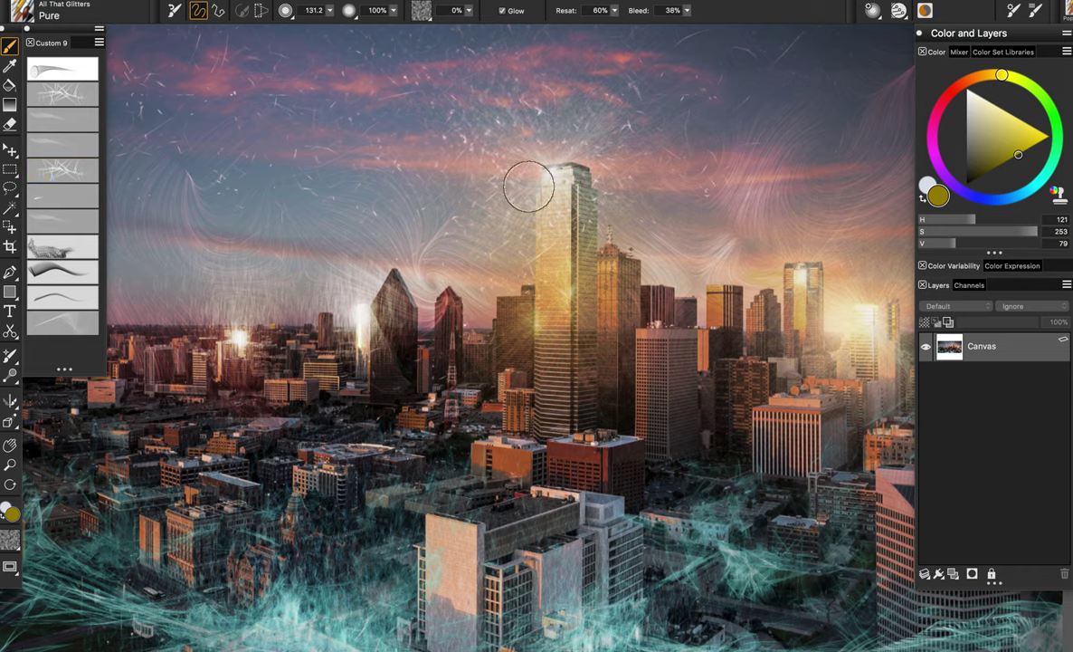
# Step: Switch to the Pure brush at size 93.7 and pick a pale yellow
pyautogui.moveTo(316, 156); pyautogui.dragTo(361, 201)
pyautogui.click(987, 114)
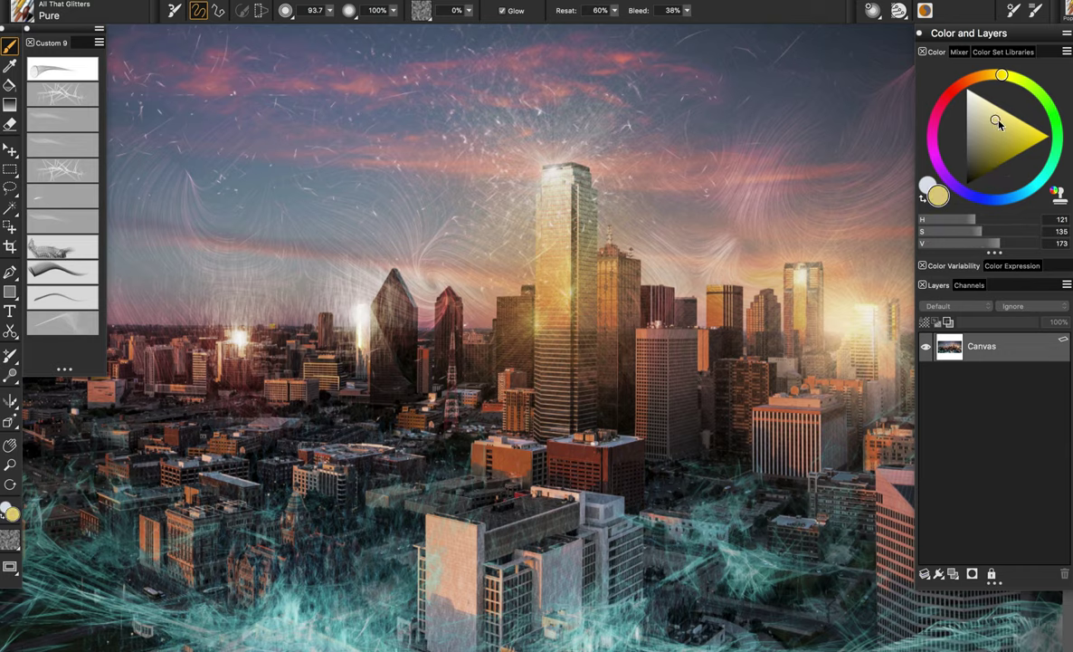
pyautogui.click(984, 113)
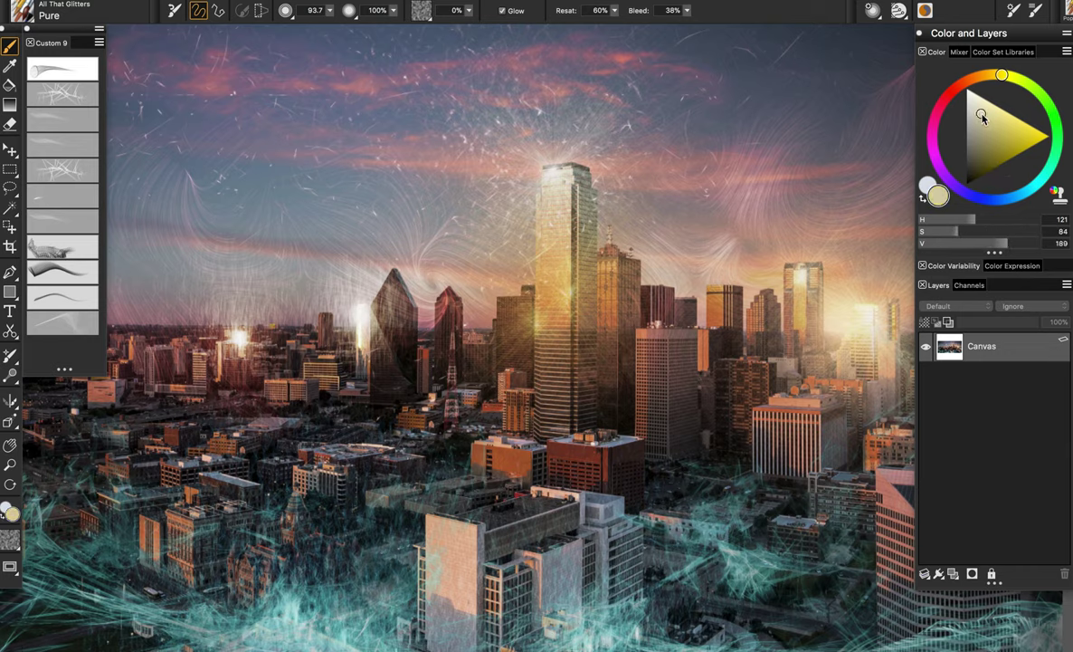
# Step: Try short Pure brush dabs in the open sky and undo each one
pyautogui.click(336, 173)
pyautogui.press('super+z')
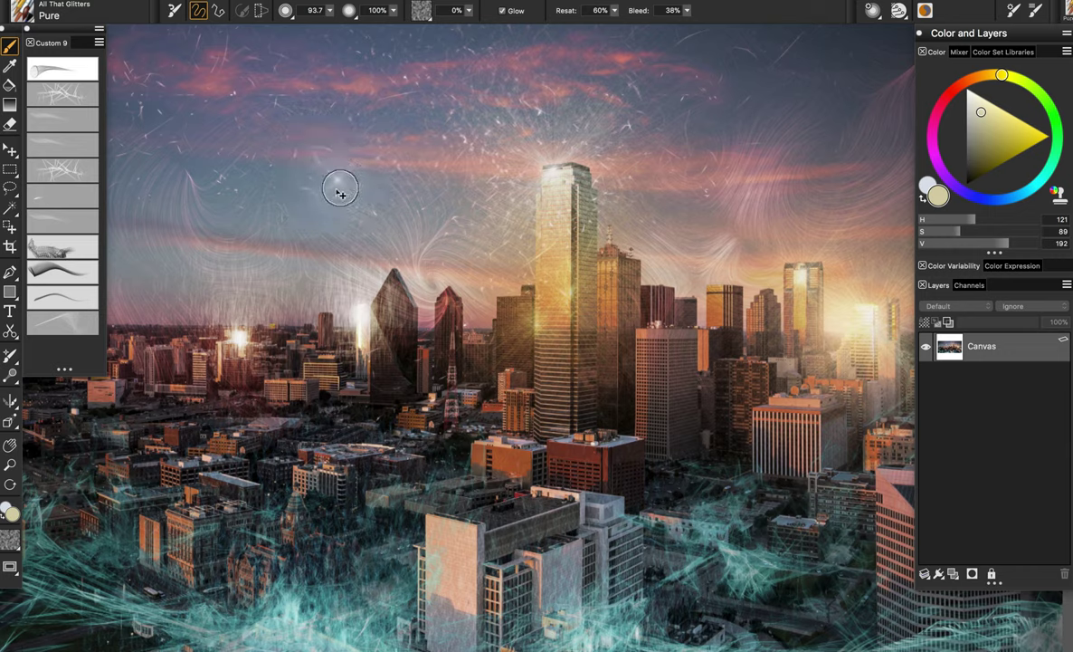
pyautogui.moveTo(335, 187)
pyautogui.mouseDown()
pyautogui.moveTo(325, 186)
pyautogui.moveTo(342, 208)
pyautogui.mouseUp()
pyautogui.press('super+z')
pyautogui.press('super+z')
pyautogui.click(340, 214)
pyautogui.press('super+z')
# Step: Enlarge the Pure brush to size 288.4 and change the colour to a saturated red-orange
pyautogui.keyDown('alt'); pyautogui.keyDown('super'); pyautogui.moveTo(319, 117); pyautogui.dragTo(380, 280); pyautogui.keyUp('super'); pyautogui.keyUp('alt')
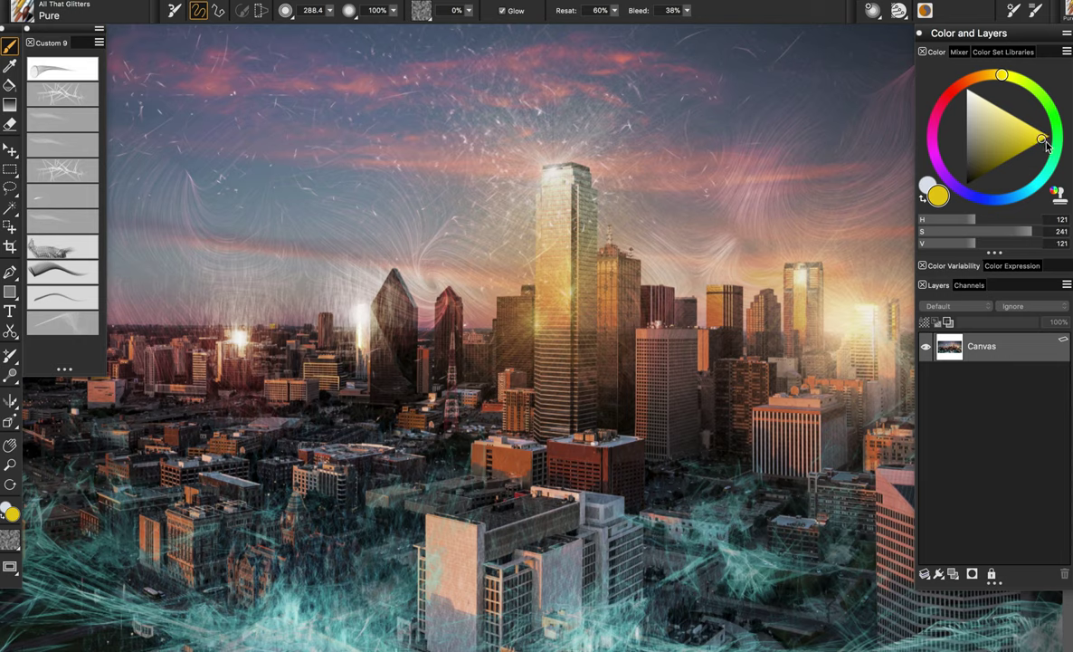
pyautogui.click(967, 82)
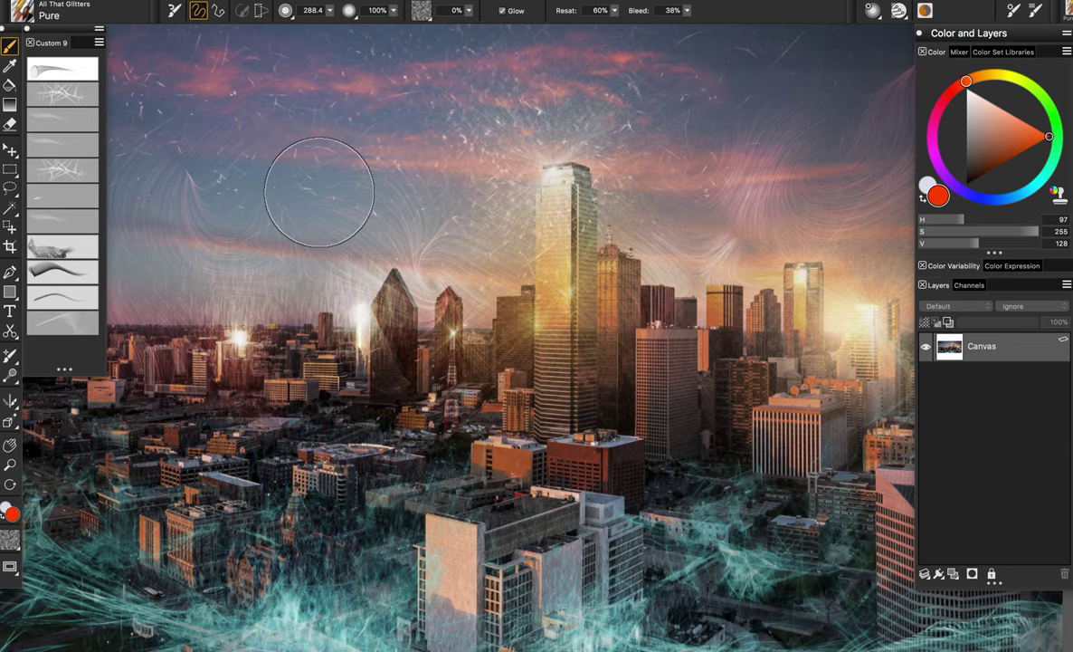
pyautogui.moveTo(285, 294); pyautogui.dragTo(303, 300)
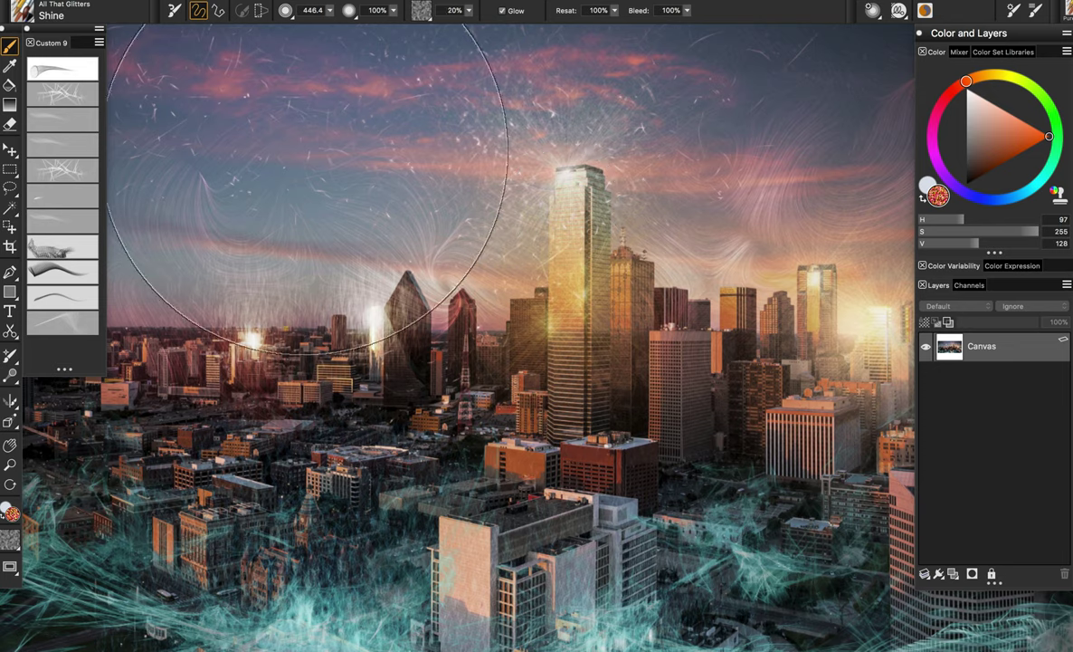
# Step: Try a Shine brush burst at size 446.4 in the sky, undo it and reduce the brush size to 212.8
pyautogui.moveTo(309, 169); pyautogui.dragTo(320, 196)
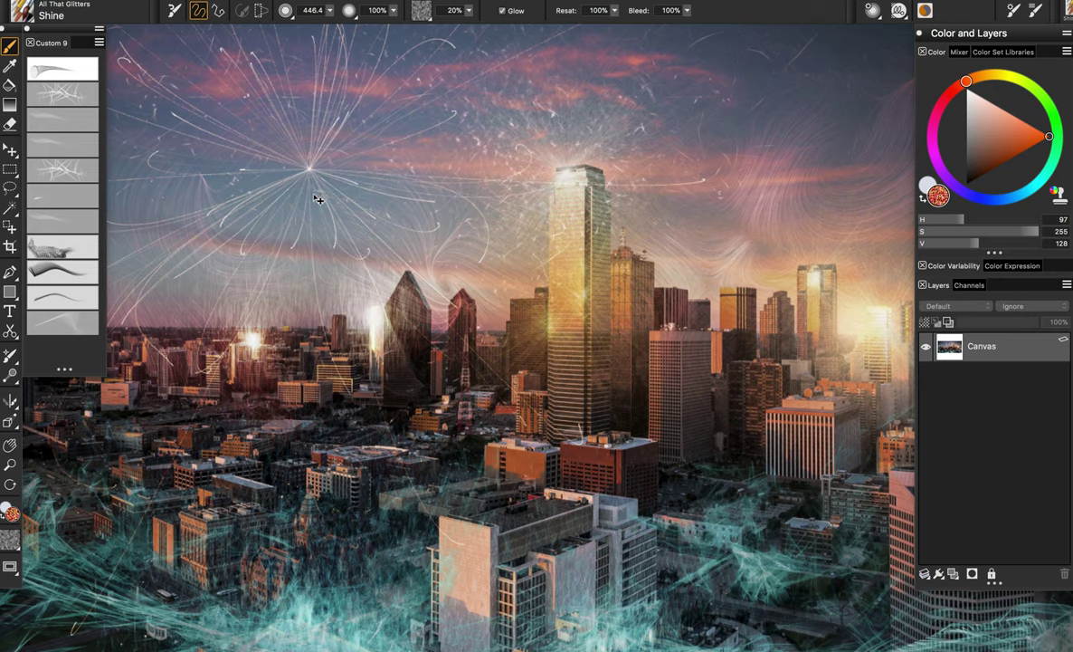
pyautogui.hotkey('ctrl', 'z')
pyautogui.moveTo(280, 112); pyautogui.dragTo(288, 152)
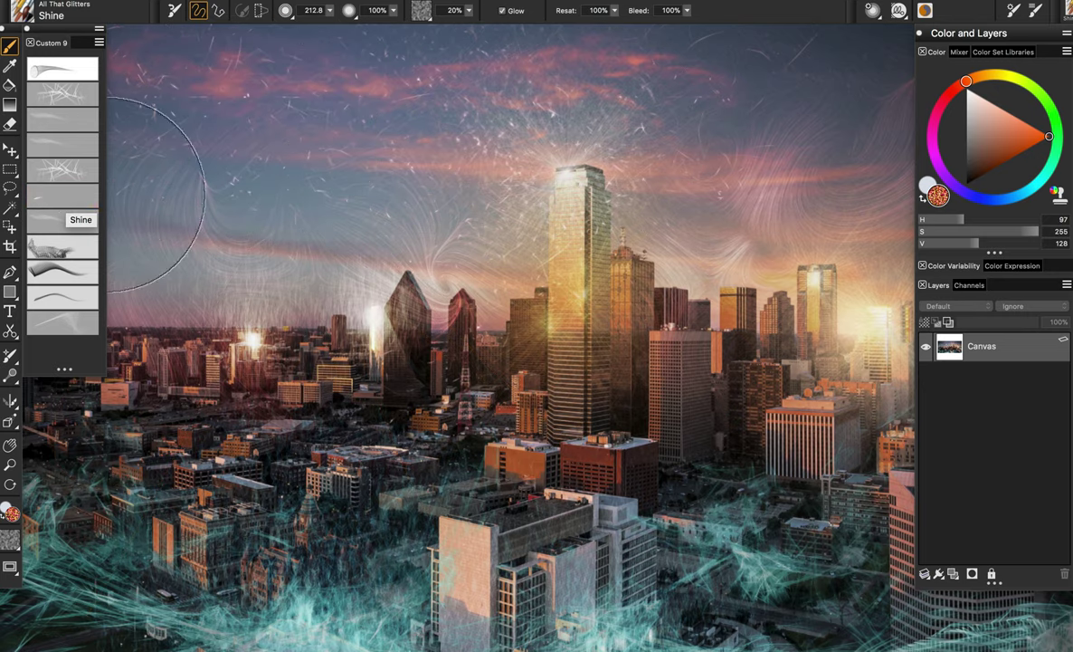
# Step: Try Shine bursts radiating from the tops of the tallest tower and the bright tower to its right
pyautogui.moveTo(565, 156); pyautogui.dragTo(562, 179)
pyautogui.hotkey('ctrl', 'z')
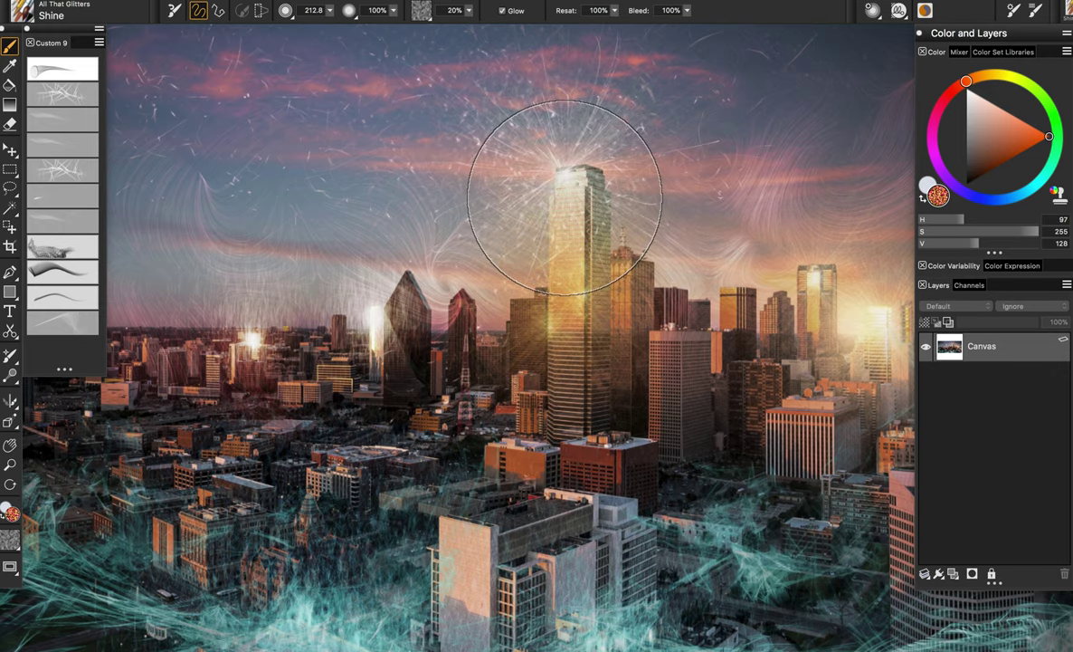
pyautogui.moveTo(640, 190); pyautogui.dragTo(618, 186)
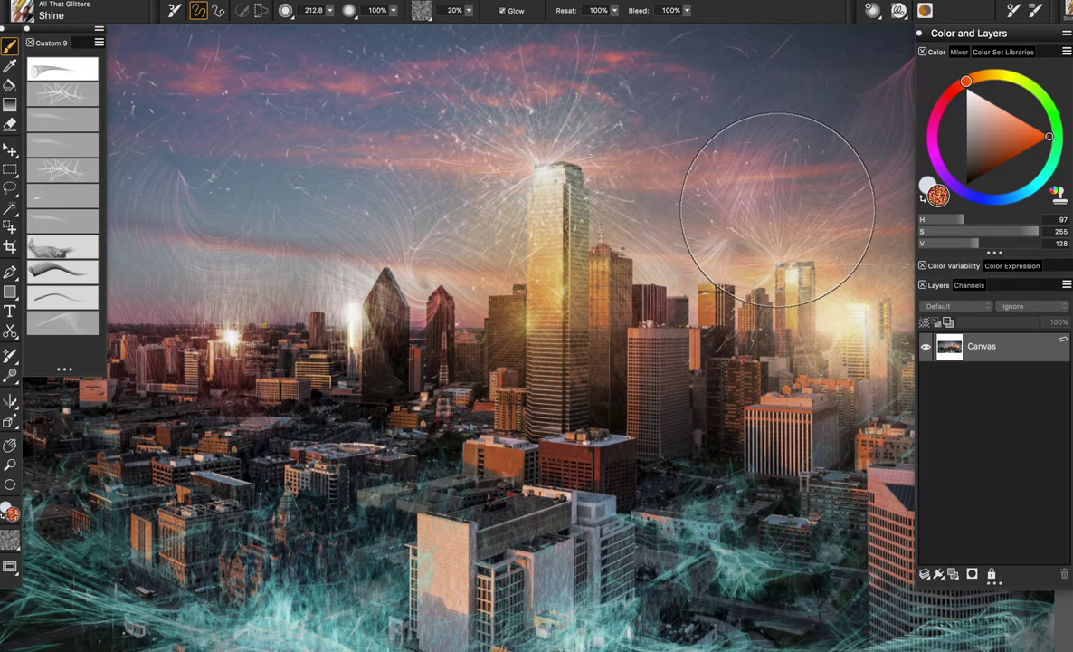
# Step: Try further Shine bursts in the sky on both sides of the tallest tower, undoing the first one
pyautogui.click(724, 111)
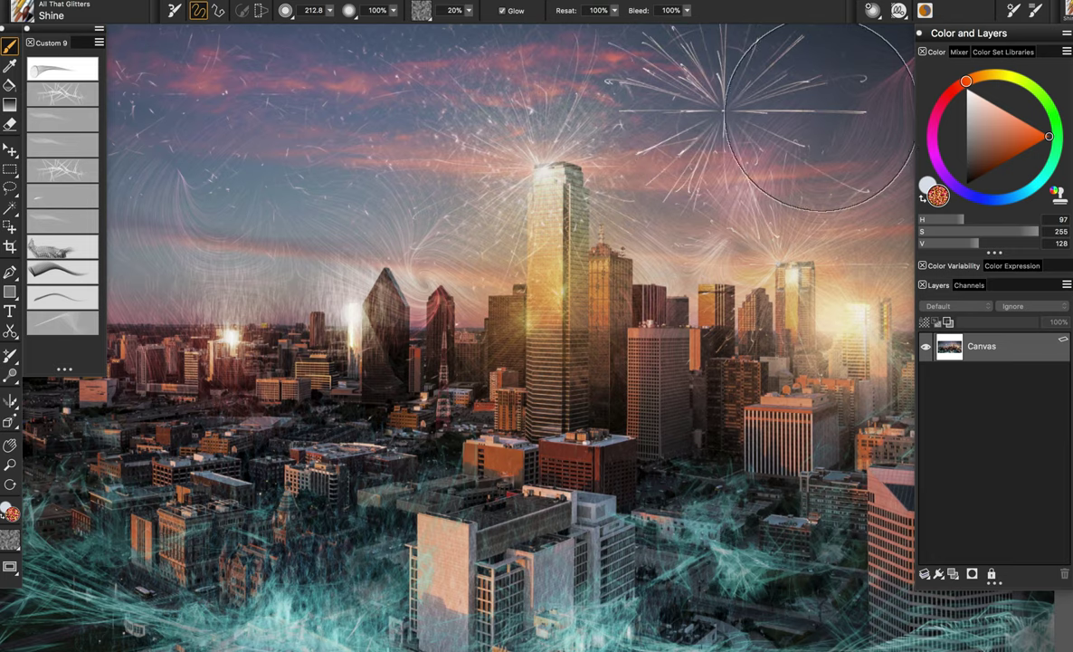
pyautogui.press('super+z')
pyautogui.click(762, 144)
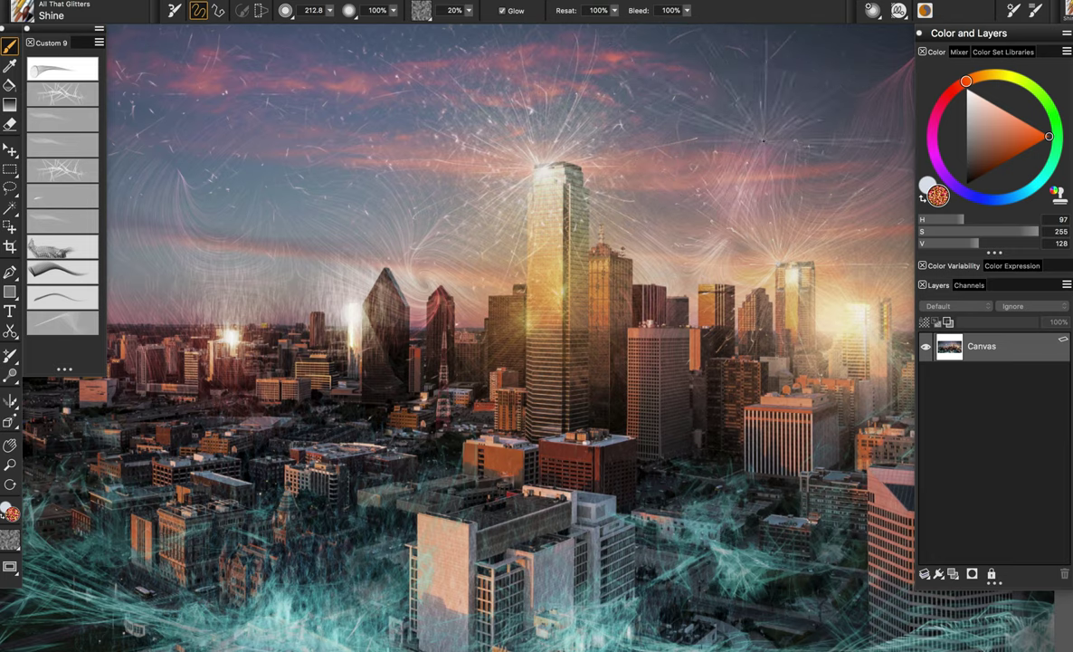
pyautogui.hscroll(-5, 570, 174)
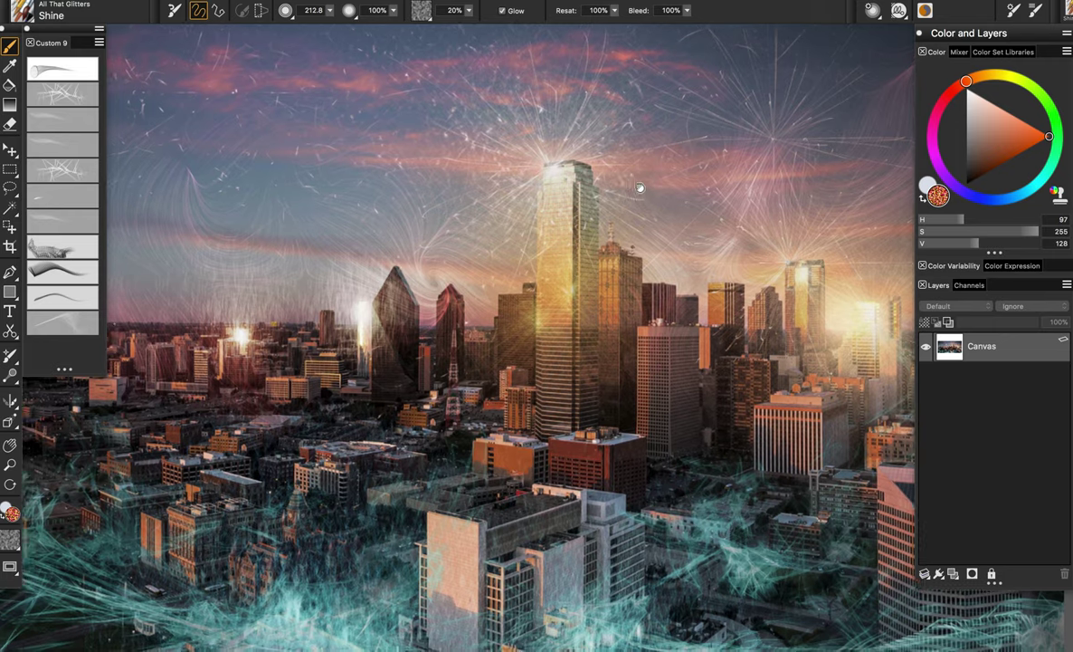
pyautogui.click(315, 191)
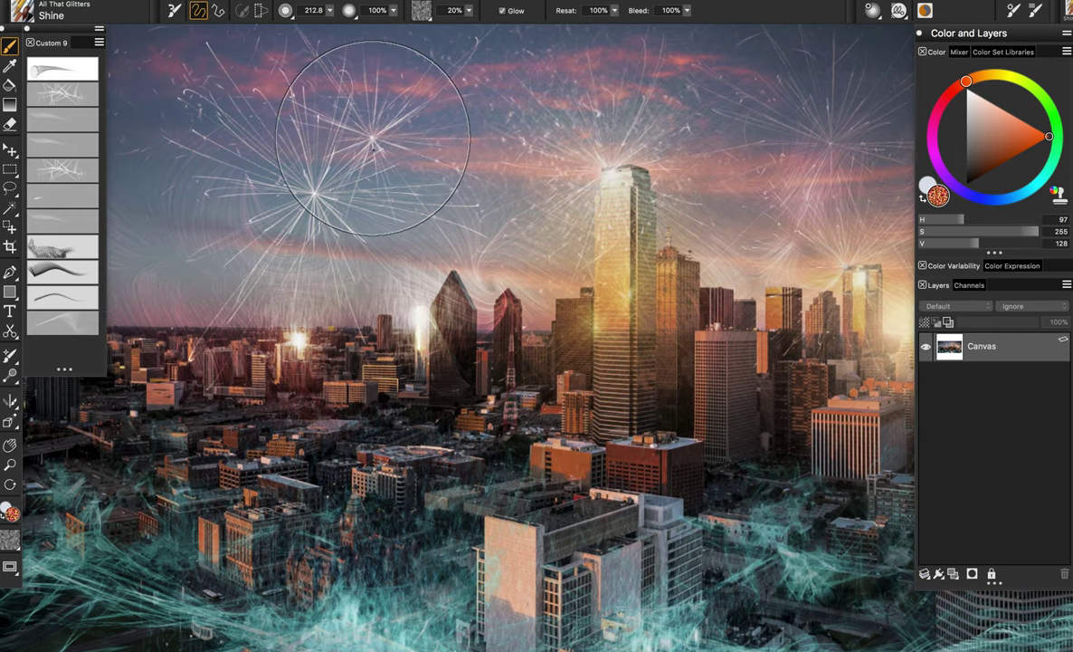
# Step: Undo the Shine bursts in the sky and on the towers, then try and undo one curved burst in the sky
pyautogui.hotkey('ctrl', 'z')
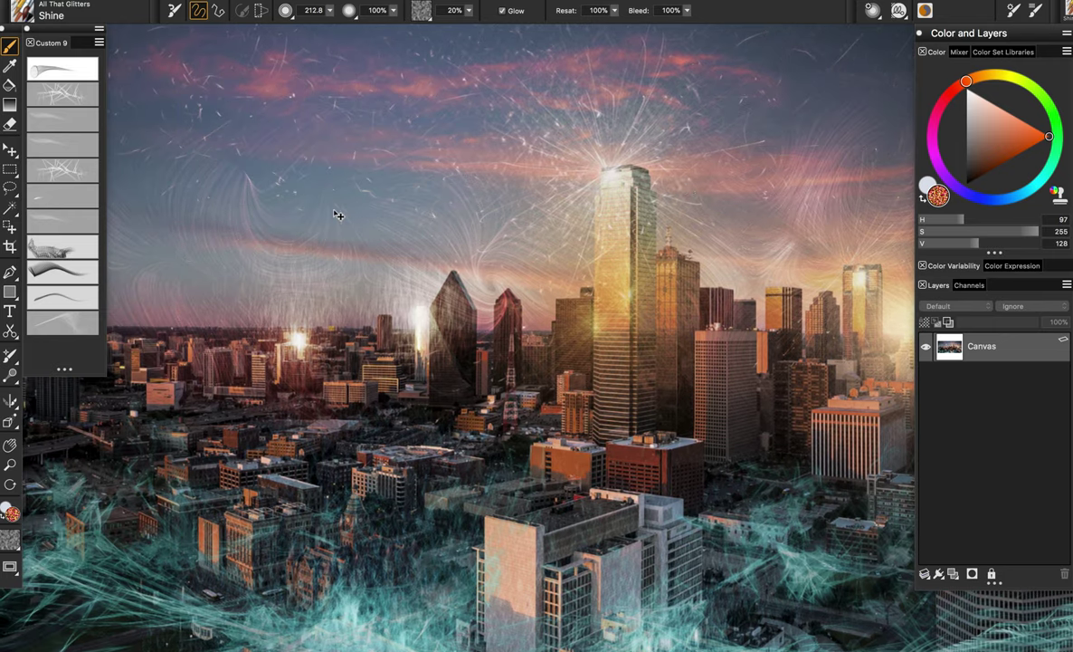
pyautogui.hotkey('ctrl', 'z')
pyautogui.click(304, 206)
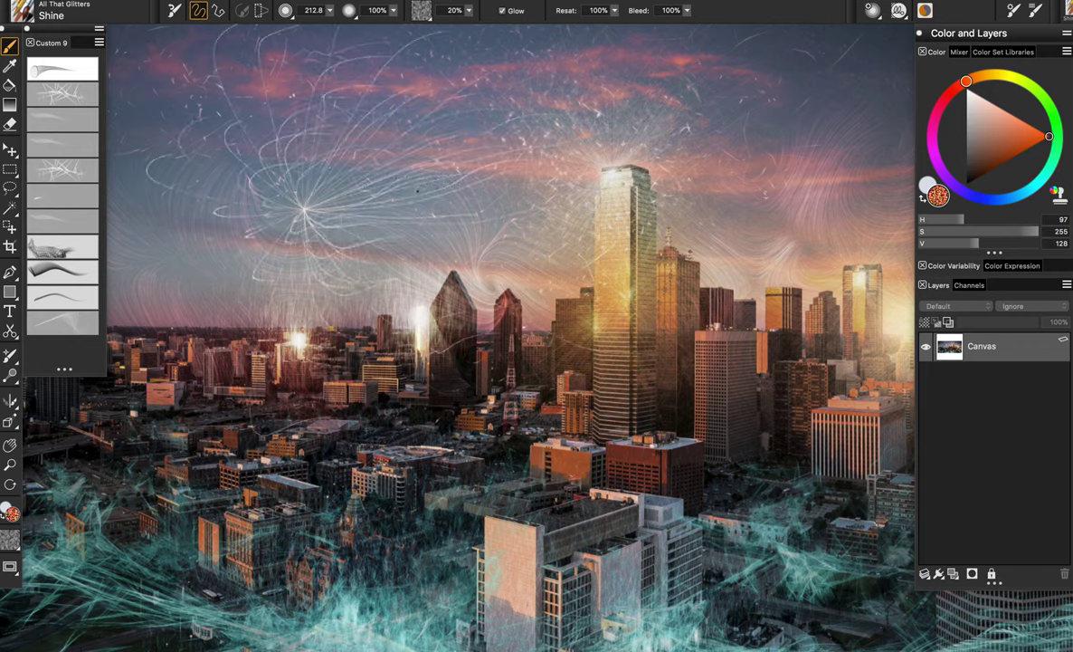
pyautogui.hotkey('ctrl', 'z')
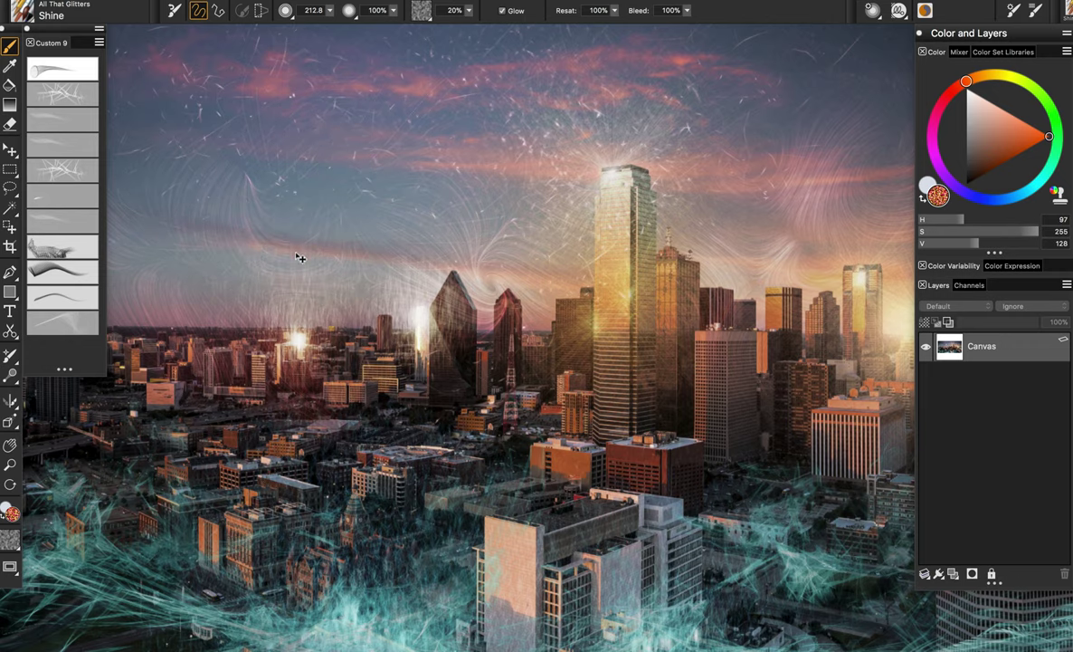
# Step: Try single Shine bursts between the sky and the horizon left of the pointed tower, undoing each one
pyautogui.click(299, 232)
pyautogui.press('super+z')
pyautogui.click(329, 291)
pyautogui.press('super+z')
pyautogui.click(295, 304)
pyautogui.press('super+z')
pyautogui.moveTo(317, 331)
pyautogui.mouseDown()
pyautogui.moveTo(305, 250)
pyautogui.moveTo(287, 249)
pyautogui.mouseUp()
pyautogui.press('super+z')
pyautogui.press('super+z')
pyautogui.moveTo(317, 306); pyautogui.dragTo(347, 250)
pyautogui.press('super+z')
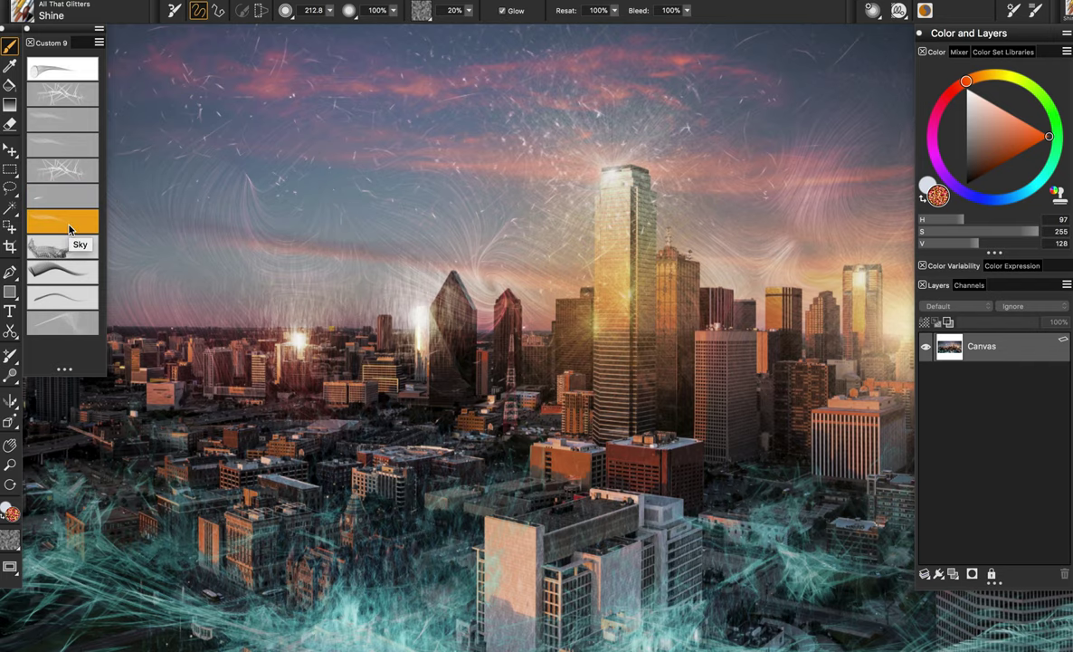
# Step: Switch to the Sky brush, sample the grey-blue of the sky and set the brush size to 86.4
pyautogui.moveTo(323, 136); pyautogui.dragTo(612, 158)
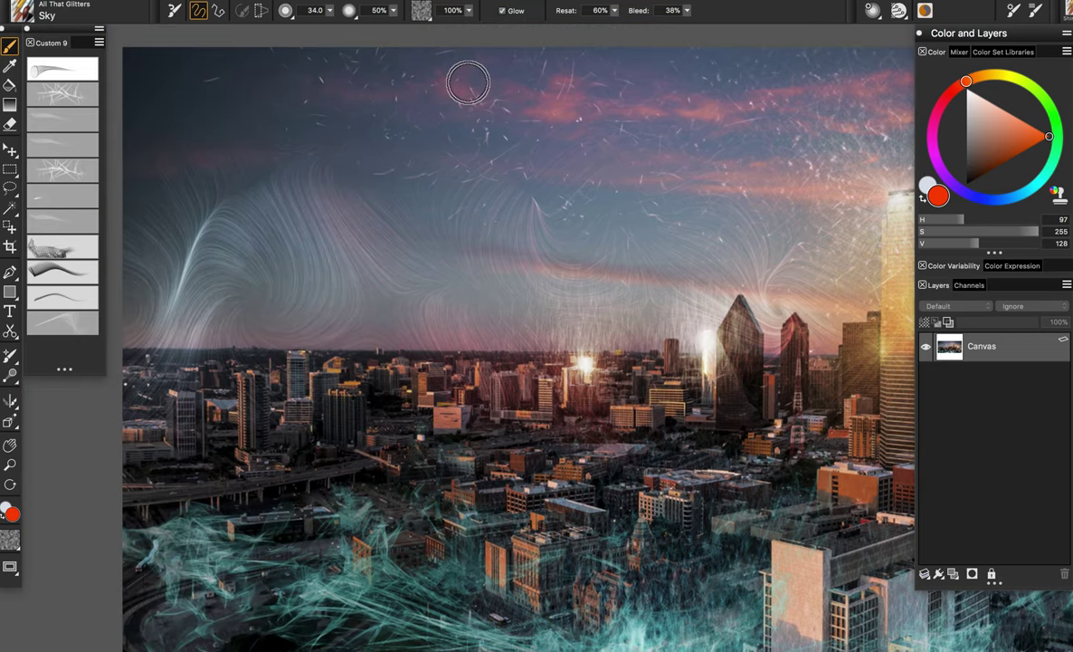
pyautogui.scroll(-2, 670, 299)
pyautogui.hscroll(2, 670, 298)
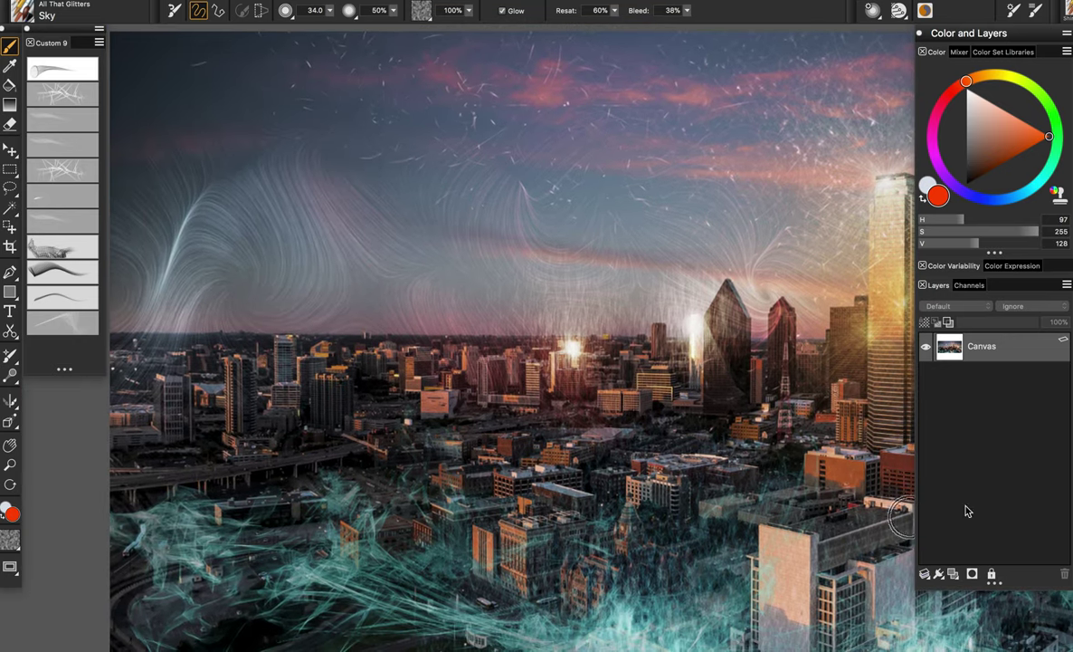
pyautogui.hscroll(2, 505, 211)
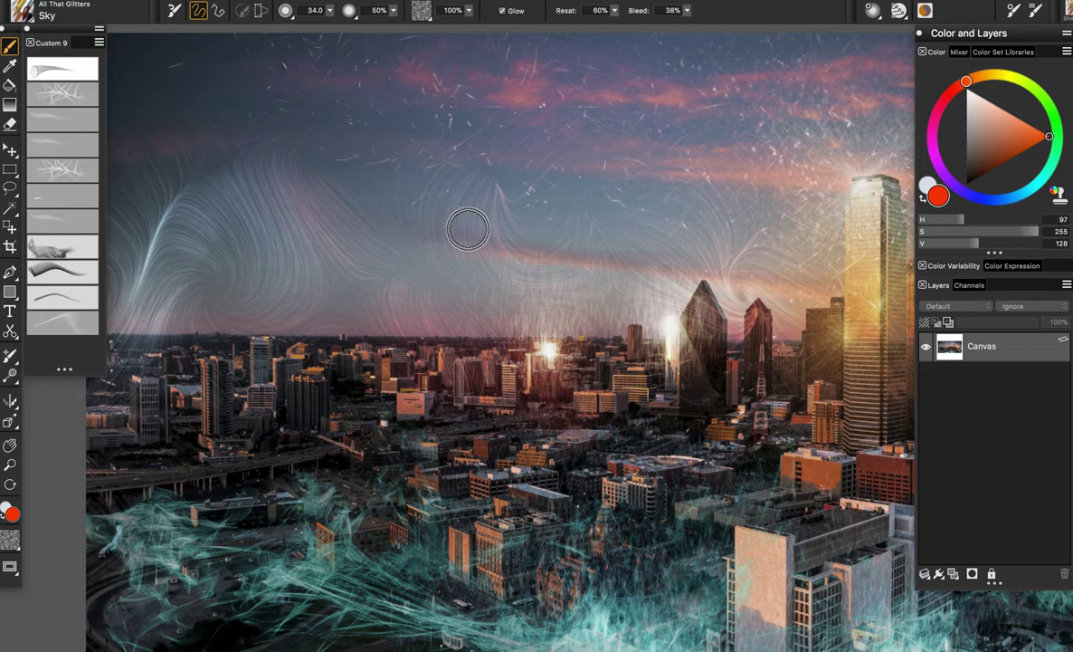
pyautogui.keyDown('alt'); pyautogui.click(599, 199); pyautogui.keyUp('alt')
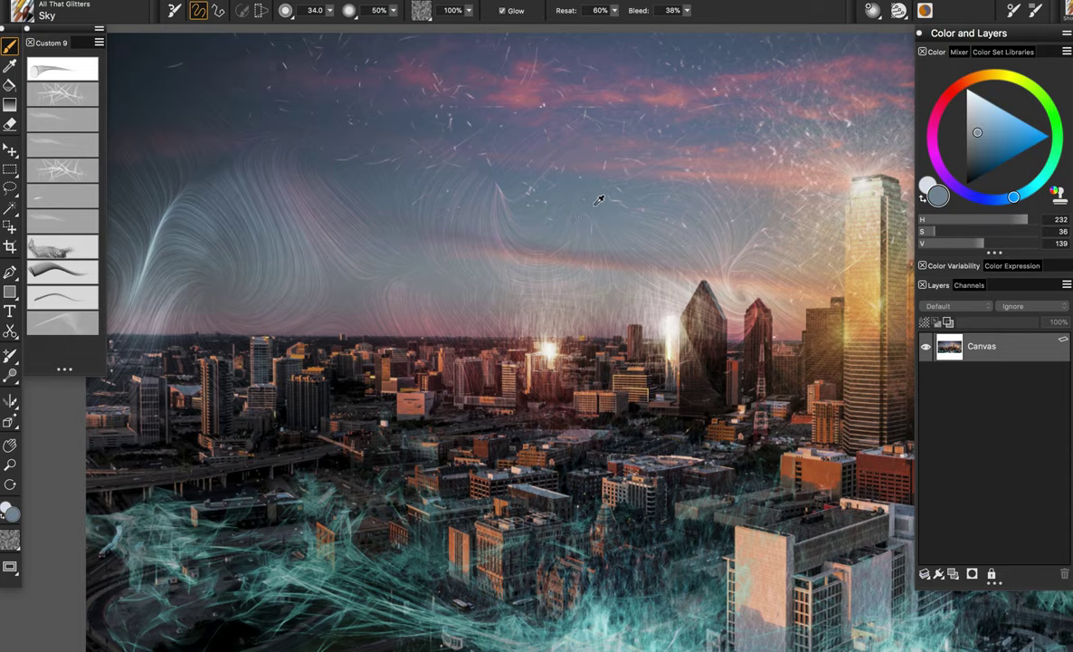
pyautogui.moveTo(433, 164)
pyautogui.mouseDown()
pyautogui.moveTo(512, 206)
pyautogui.moveTo(482, 192)
pyautogui.mouseUp()
pyautogui.press('space')
pyautogui.moveTo(316, 129); pyautogui.dragTo(361, 136)
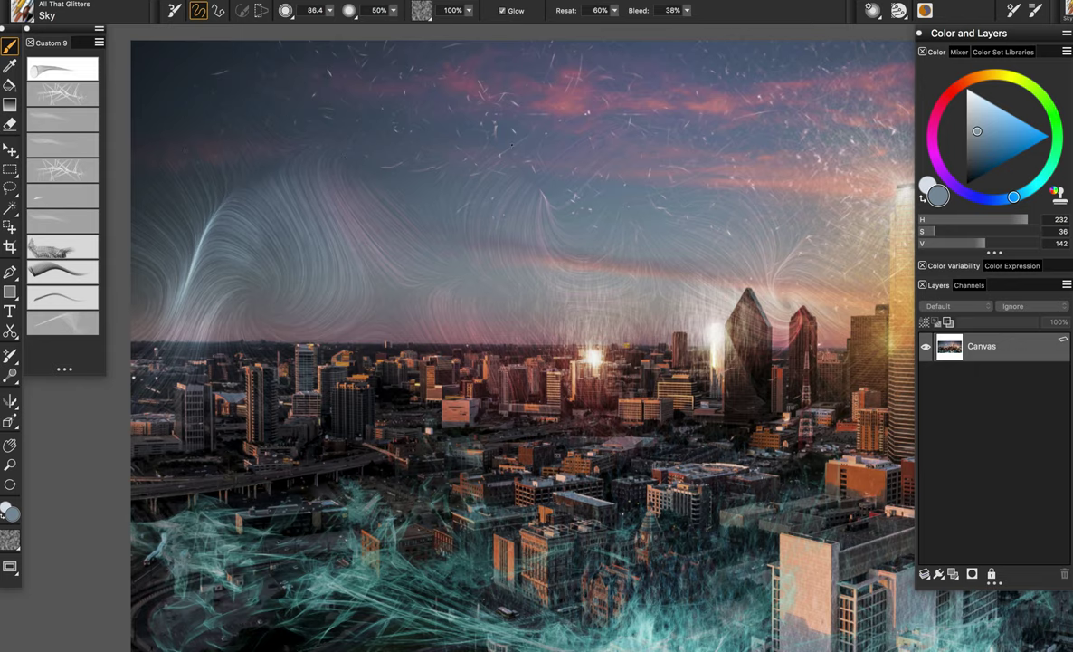
# Step: Change the colour to light blue and try the Sky brush in the sky just above the horizon
pyautogui.click(979, 115)
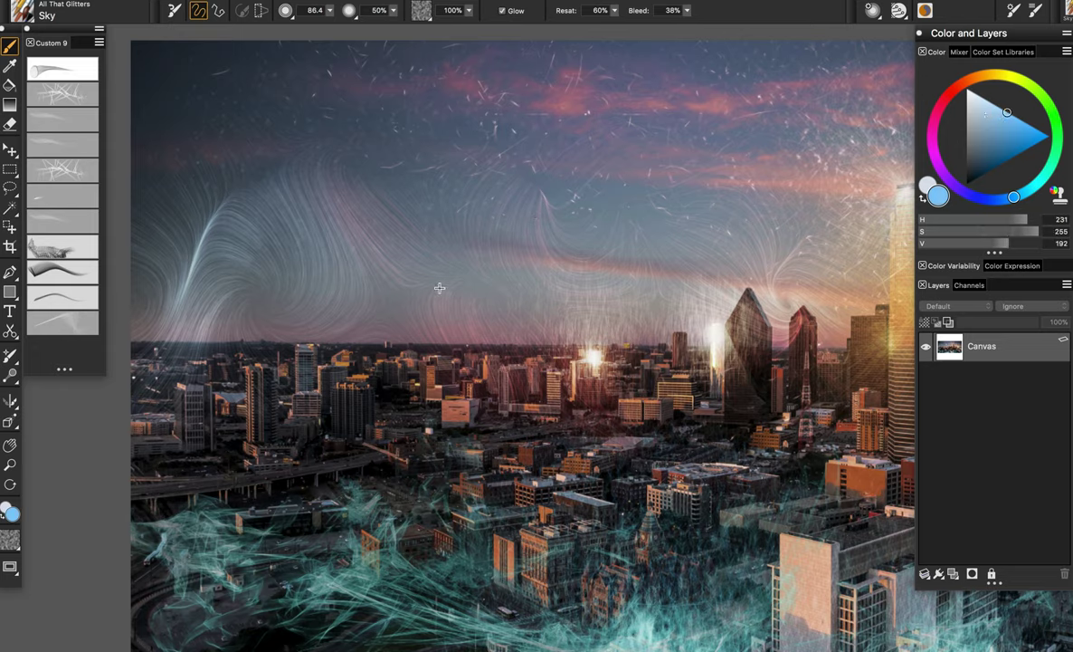
pyautogui.moveTo(439, 286); pyautogui.dragTo(424, 331)
pyautogui.moveTo(330, 223); pyautogui.dragTo(275, 225)
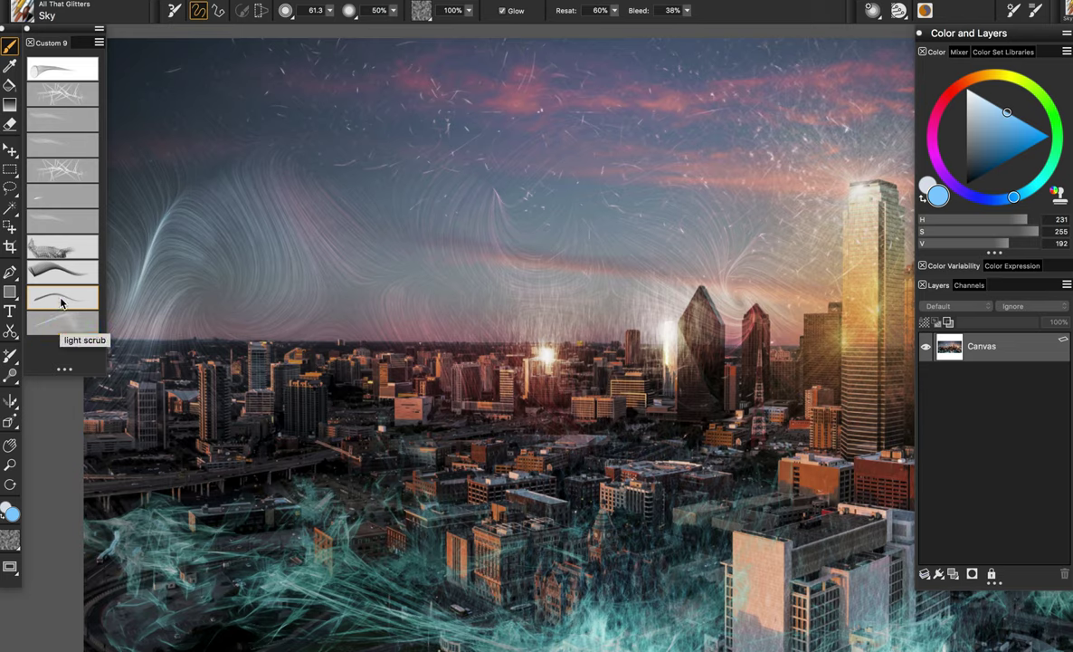
# Step: Switch to the Trail brush at size 220.5 and pick a light orange
pyautogui.click(72, 222)
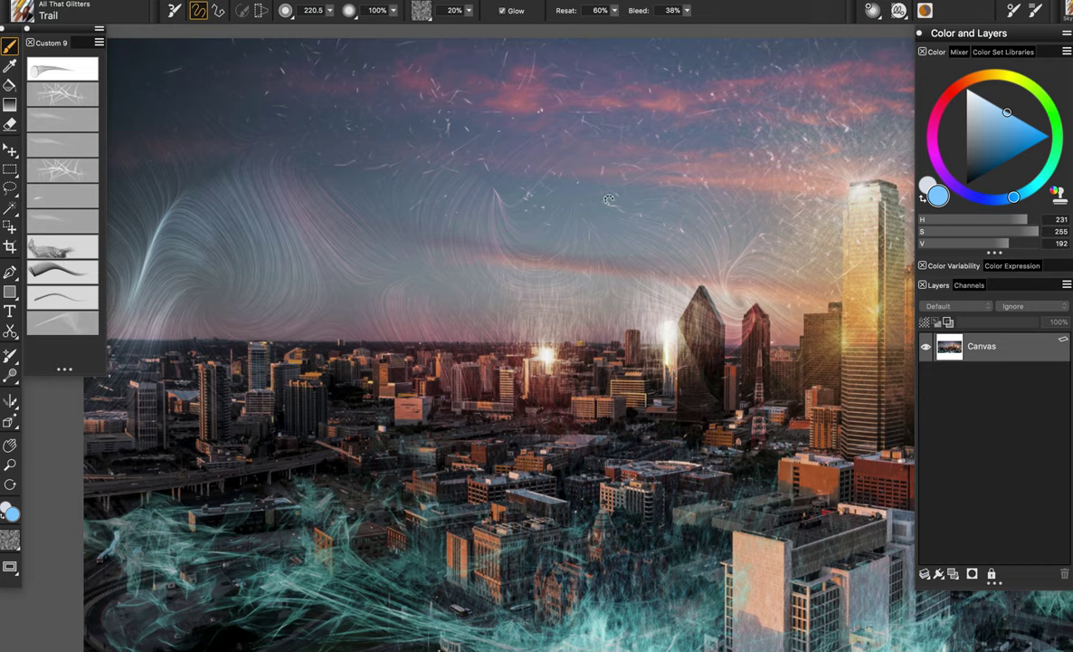
pyautogui.moveTo(588, 227); pyautogui.dragTo(563, 215)
pyautogui.moveTo(1022, 84); pyautogui.dragTo(1009, 76)
pyautogui.click(1010, 126)
pyautogui.click(986, 83)
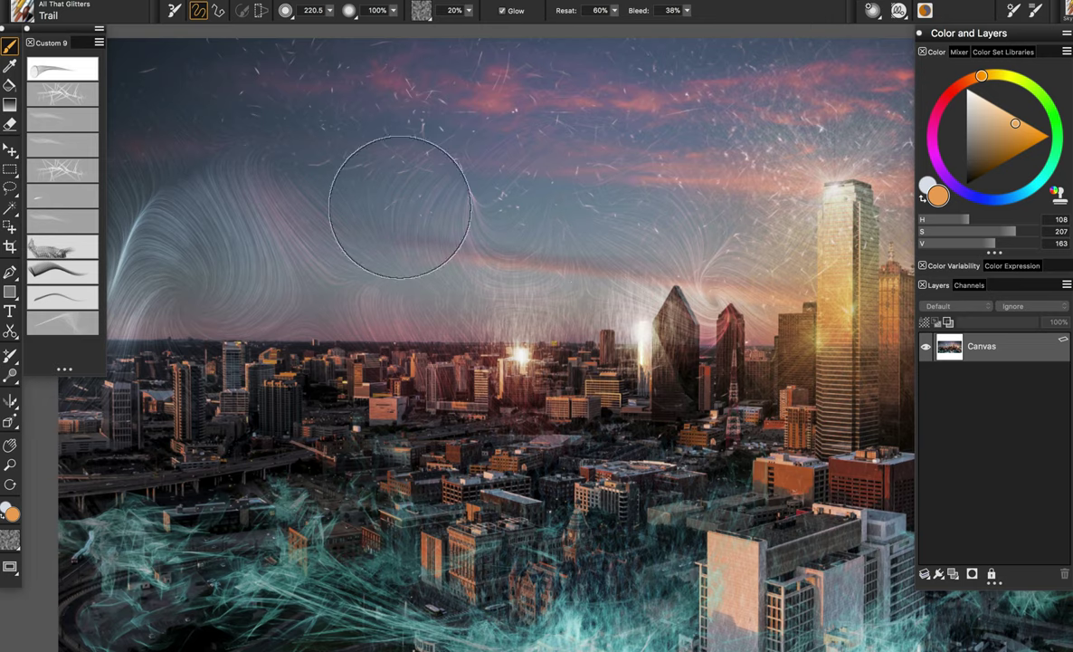
# Step: Try long Trail strokes across the sky towards the pointed tower and undo them
pyautogui.click(281, 214)
pyautogui.moveTo(329, 219)
pyautogui.mouseDown()
pyautogui.moveTo(507, 209)
pyautogui.moveTo(677, 219)
pyautogui.mouseUp()
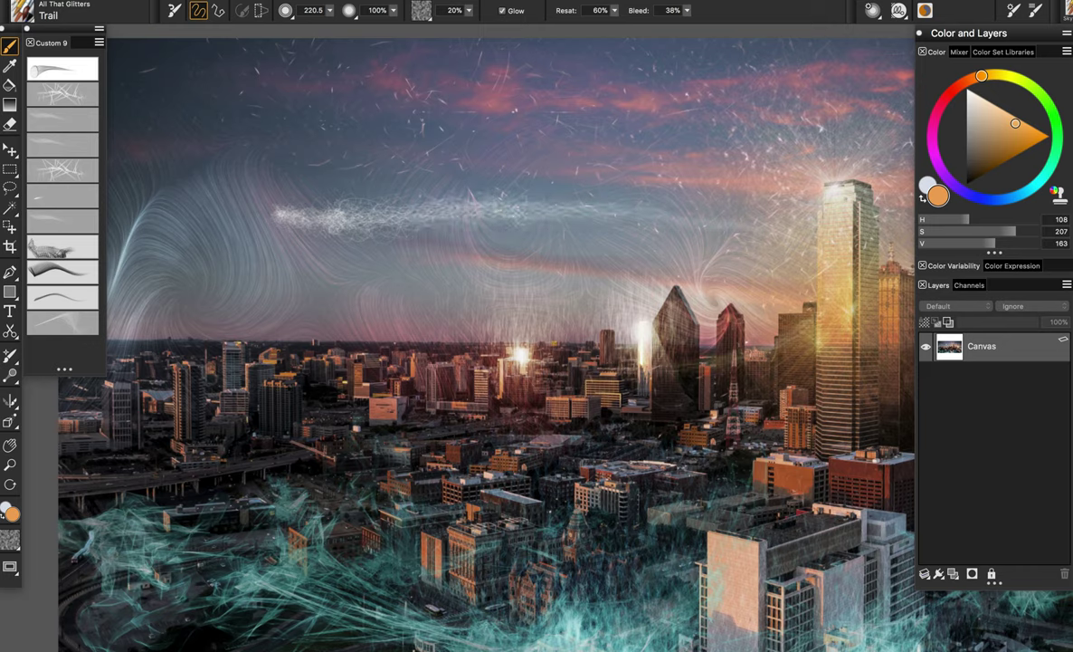
pyautogui.hotkey('ctrl', 'z')
pyautogui.moveTo(288, 215)
pyautogui.mouseDown()
pyautogui.moveTo(291, 226)
pyautogui.moveTo(335, 232)
pyautogui.moveTo(597, 232)
pyautogui.moveTo(692, 262)
pyautogui.mouseUp()
pyautogui.hotkey('ctrl', 'z')
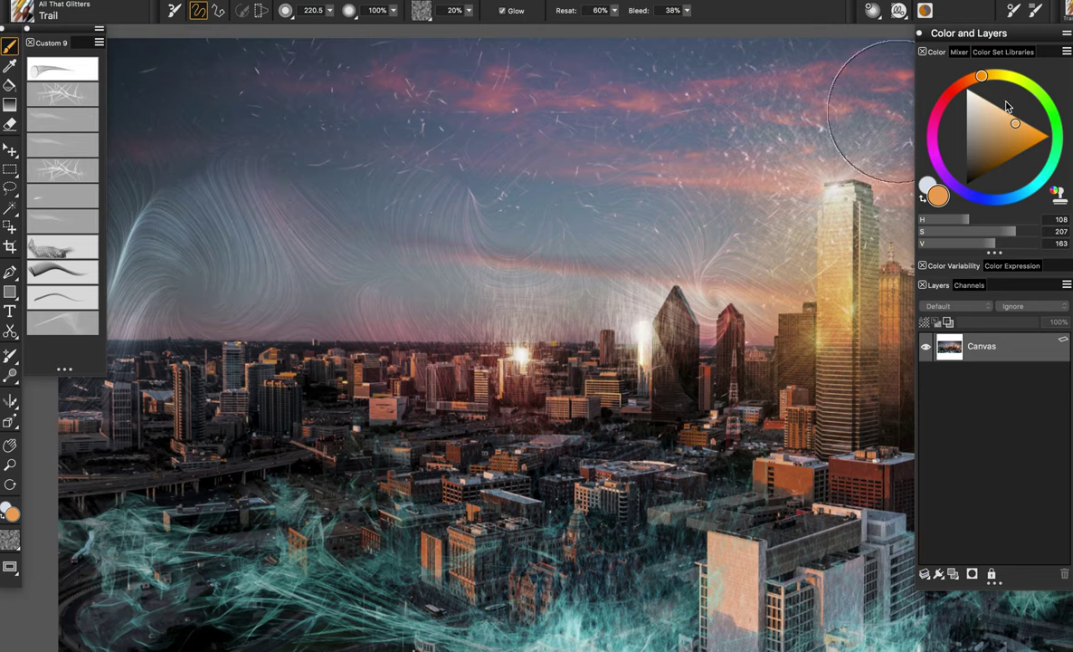
# Step: Change the colour to a fully saturated orange and try short Trail strokes in the sky
pyautogui.click(1049, 136)
pyautogui.moveTo(218, 200); pyautogui.dragTo(255, 198)
pyautogui.moveTo(342, 193); pyautogui.dragTo(364, 179)
pyautogui.press('super+z')
pyautogui.moveTo(213, 197); pyautogui.dragTo(286, 200)
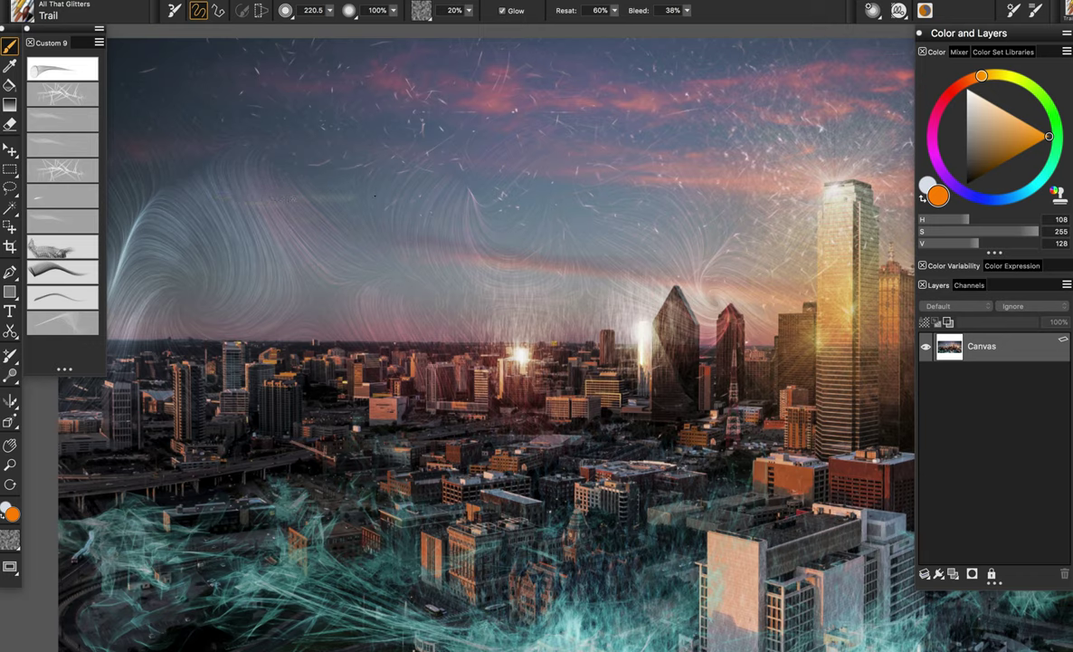
# Step: Paint a winding orange Trail ribbon from the foreground streets between the buildings and up in a wave across the sky
pyautogui.moveTo(476, 287)
pyautogui.mouseDown()
pyautogui.moveTo(344, 303)
pyautogui.moveTo(407, 380)
pyautogui.moveTo(592, 403)
pyautogui.moveTo(841, 452)
pyautogui.moveTo(909, 479)
pyautogui.mouseUp()
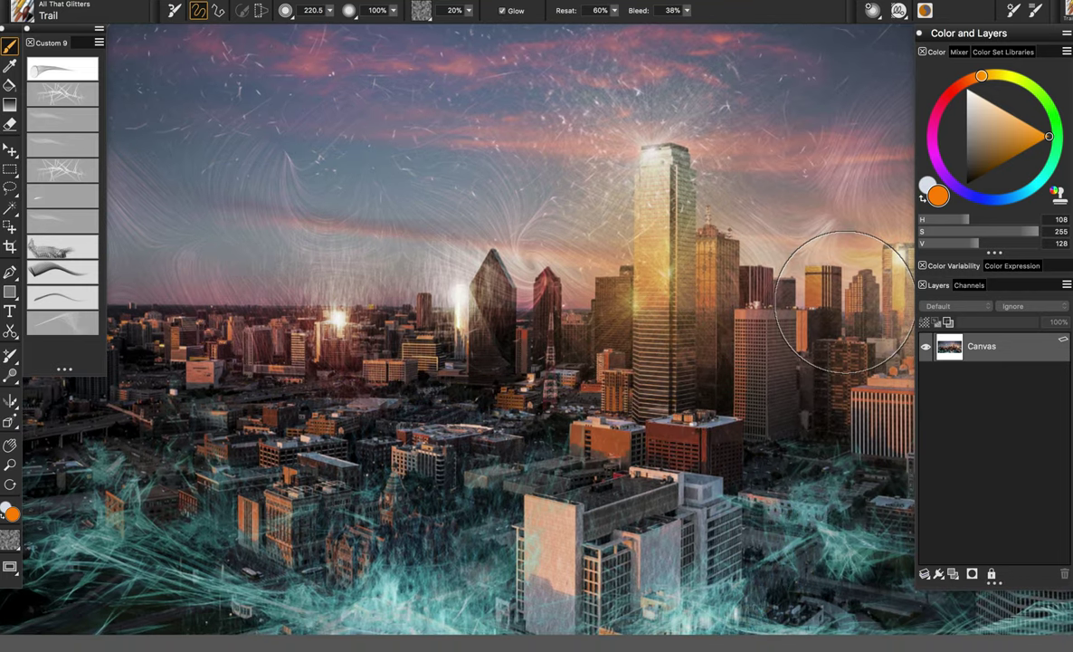
pyautogui.moveTo(710, 601)
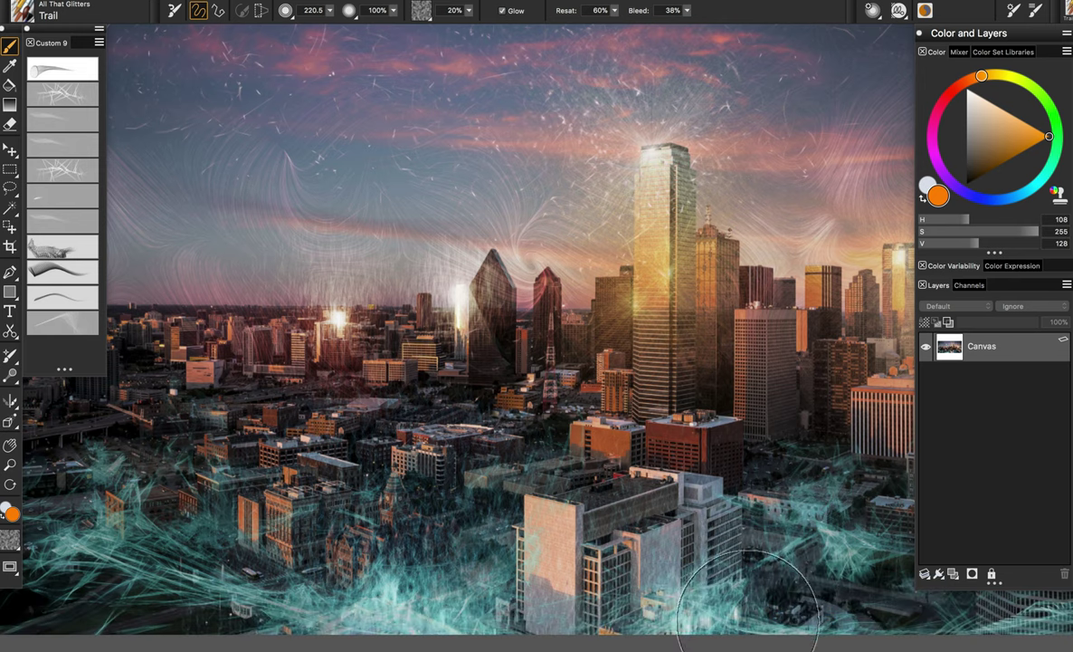
pyautogui.moveTo(715, 580)
pyautogui.mouseDown()
pyautogui.moveTo(769, 502)
pyautogui.moveTo(683, 430)
pyautogui.moveTo(529, 403)
pyautogui.moveTo(401, 262)
pyautogui.moveTo(602, 153)
pyautogui.mouseUp()
pyautogui.moveTo(460, 122); pyautogui.dragTo(332, 188)
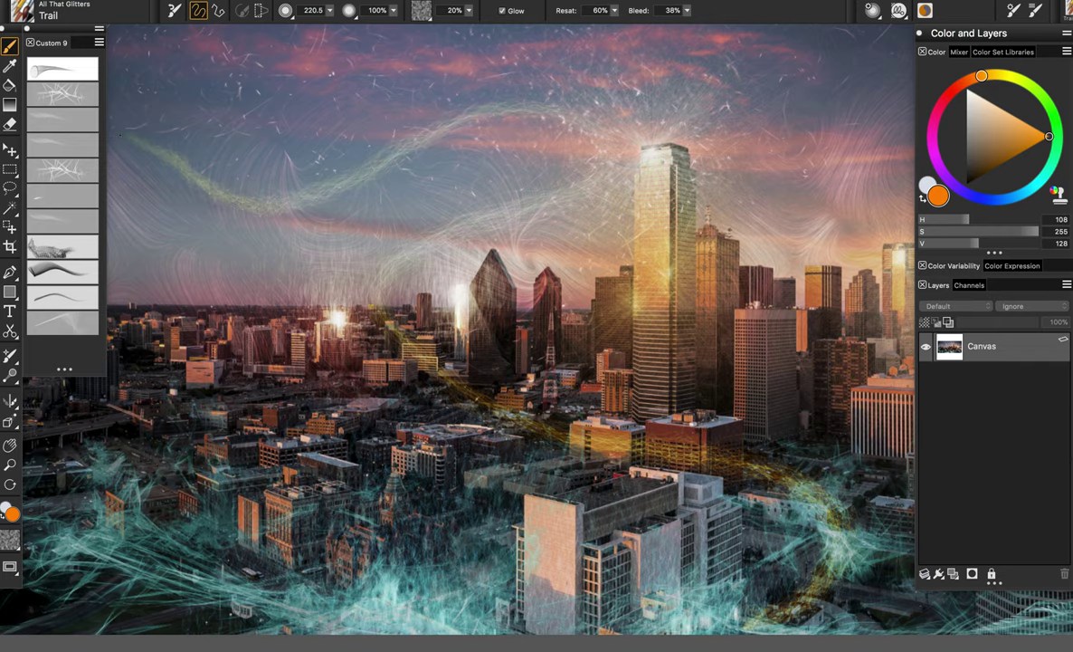
# Step: Undo the winding orange Trail ribbon across the streets and sky
pyautogui.moveTo(432, 231); pyautogui.dragTo(563, 236)
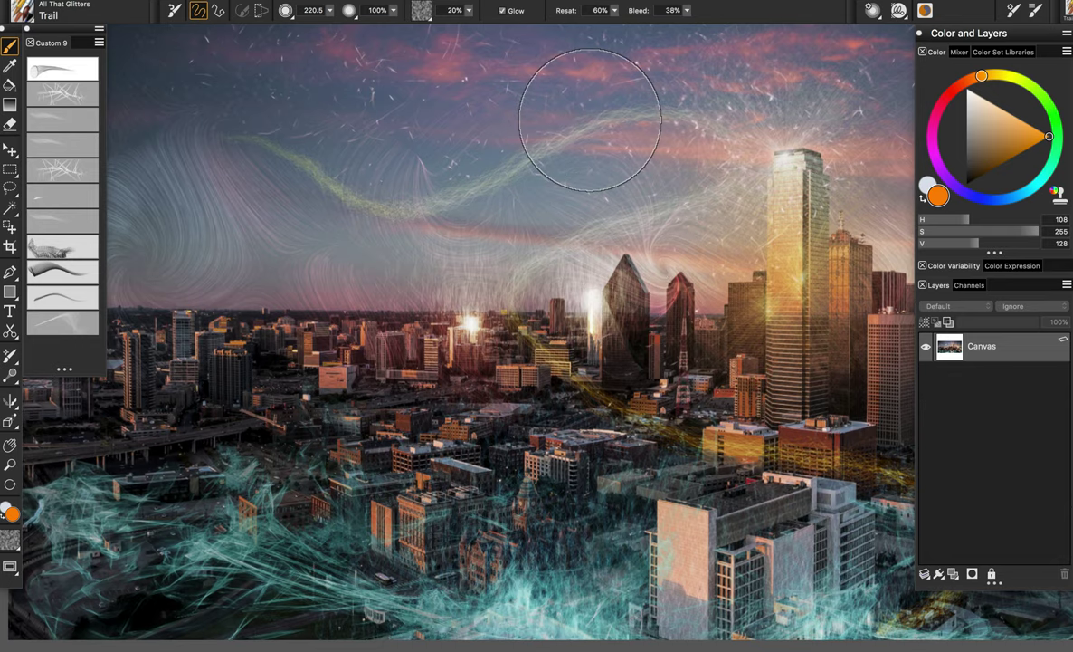
pyautogui.moveTo(662, 253); pyautogui.dragTo(574, 230)
pyautogui.moveTo(697, 207); pyautogui.dragTo(631, 215)
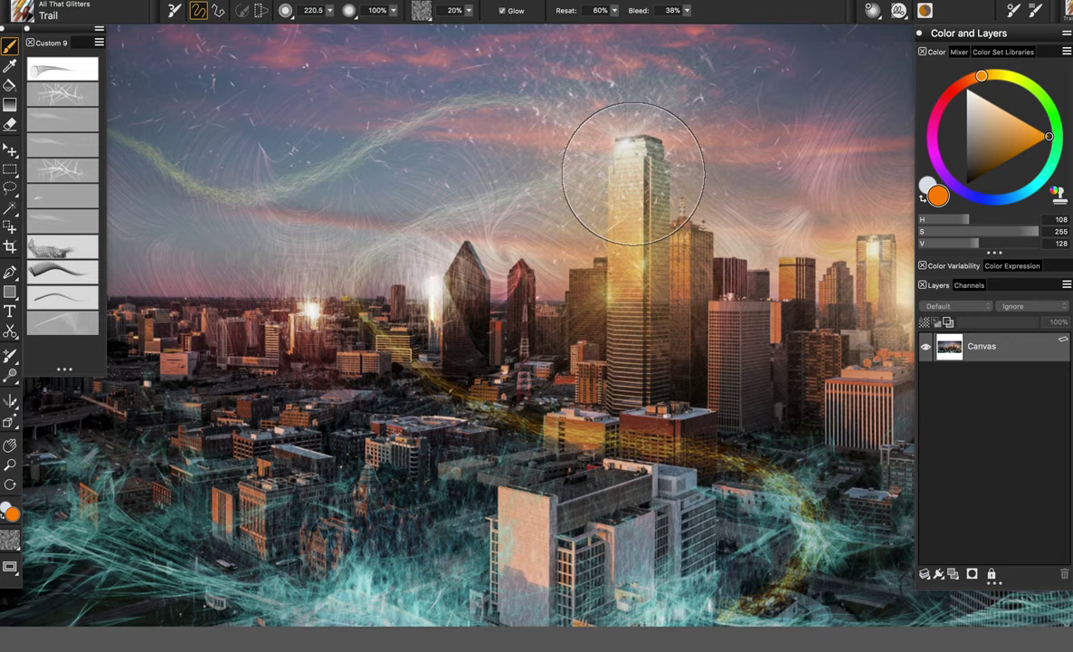
pyautogui.press('super+z')
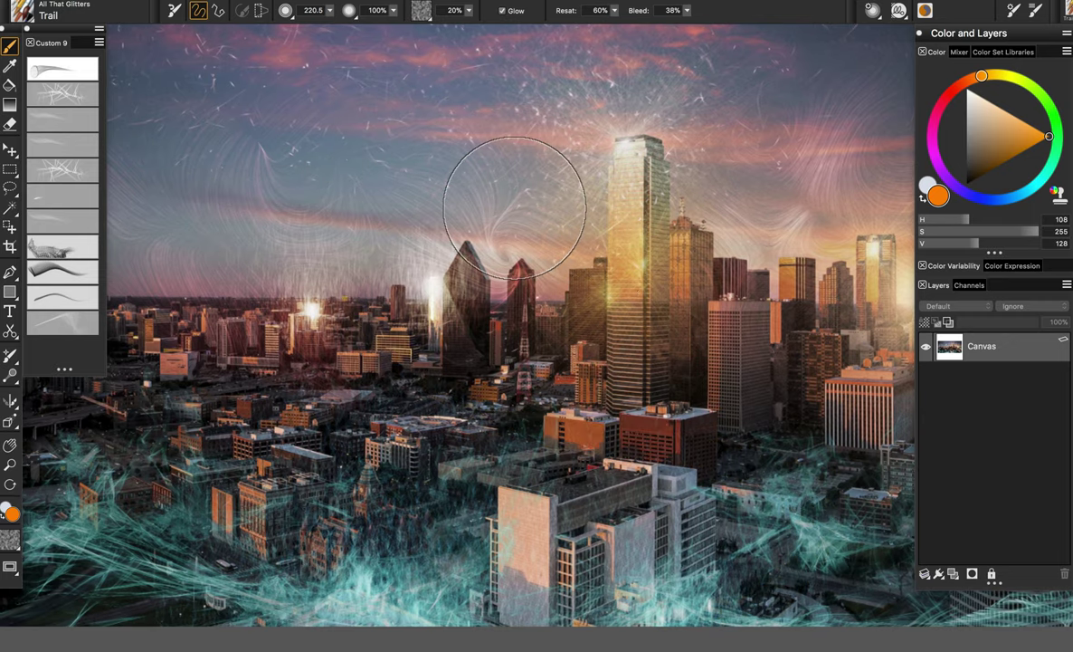
pyautogui.moveTo(418, 249); pyautogui.dragTo(427, 265)
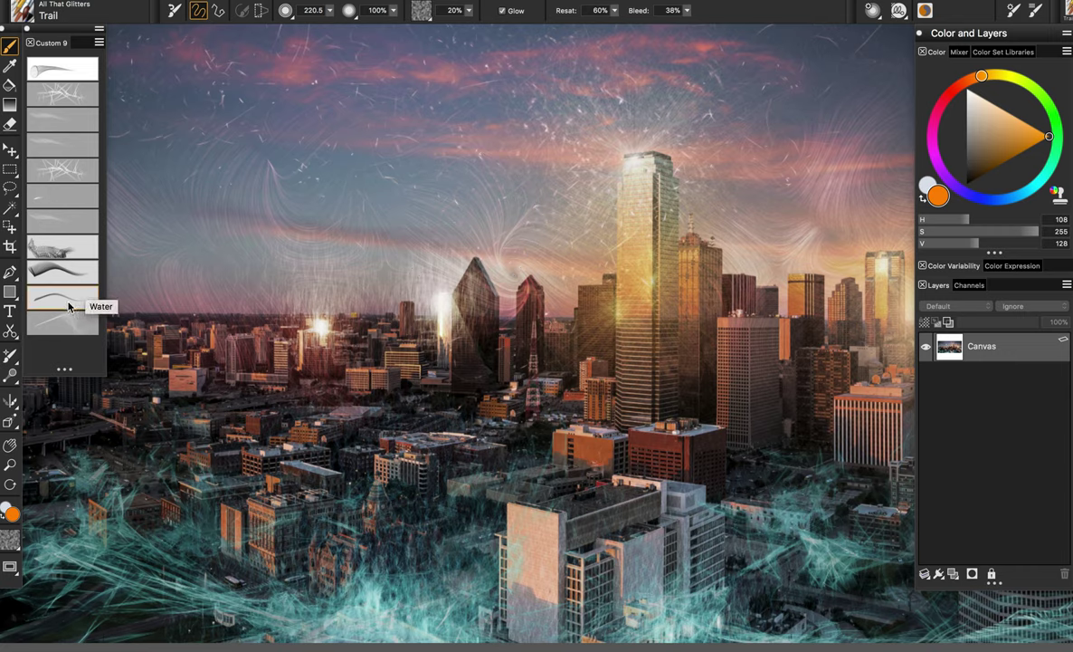
# Step: Switch to the Water brush at size 82.5 and set the colour to a fully saturated turquoise
pyautogui.click(87, 329)
pyautogui.click(50, 281)
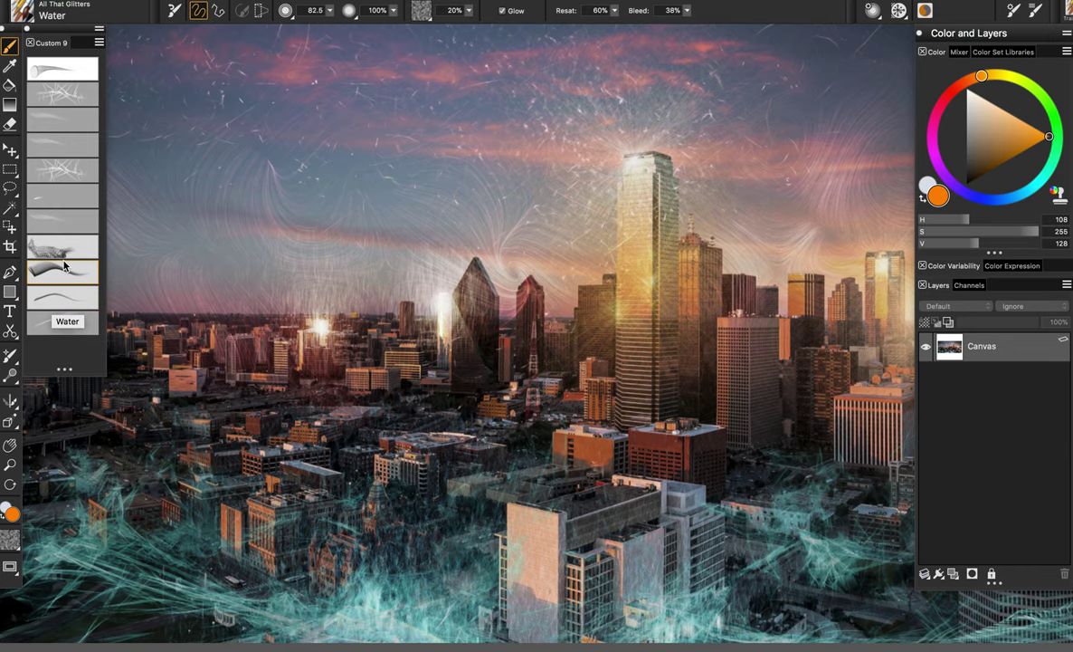
pyautogui.moveTo(312, 422); pyautogui.dragTo(391, 375)
pyautogui.scroll(3, 376, 460)
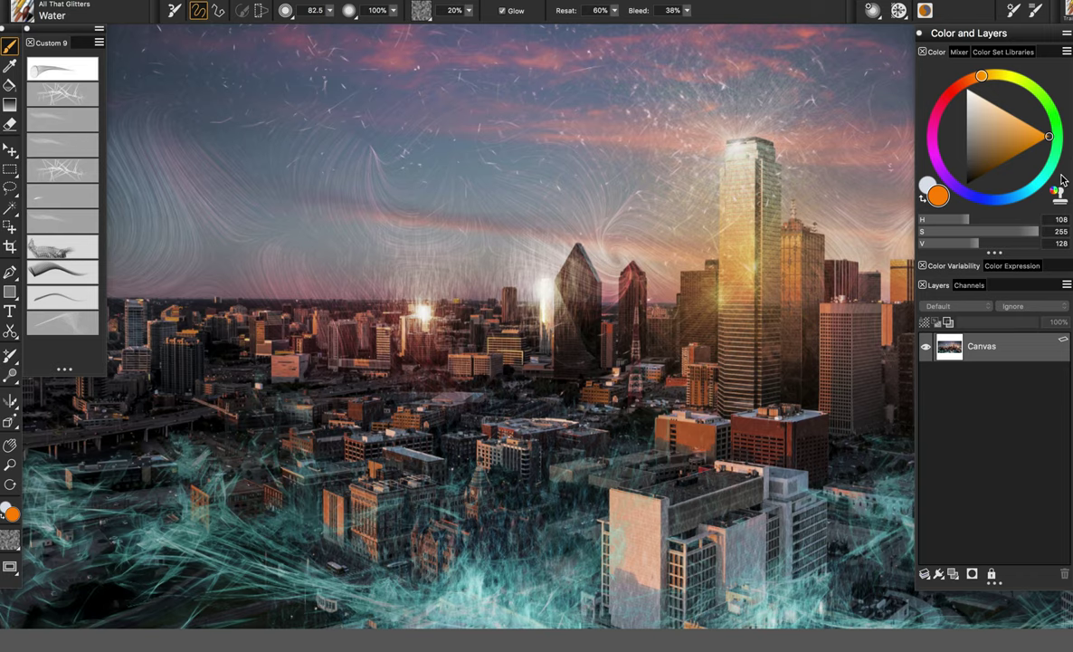
pyautogui.click(1043, 166)
pyautogui.click(1047, 135)
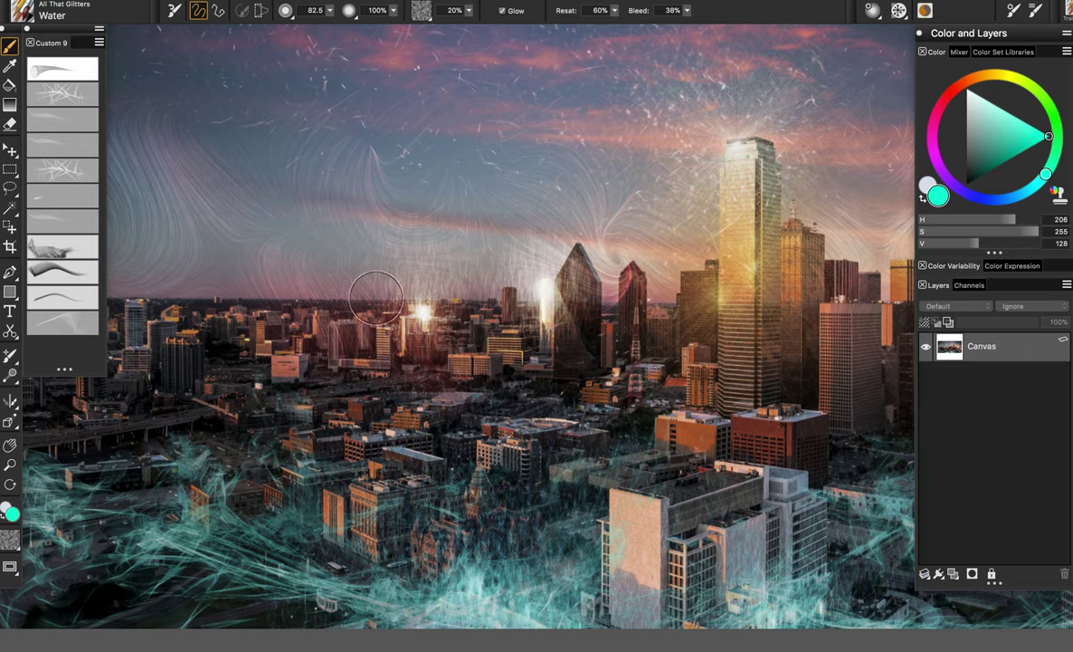
# Step: Try splashing turquoise Water strokes over the distant buildings and horizon around the bright sun flare
pyautogui.moveTo(251, 263); pyautogui.dragTo(296, 248)
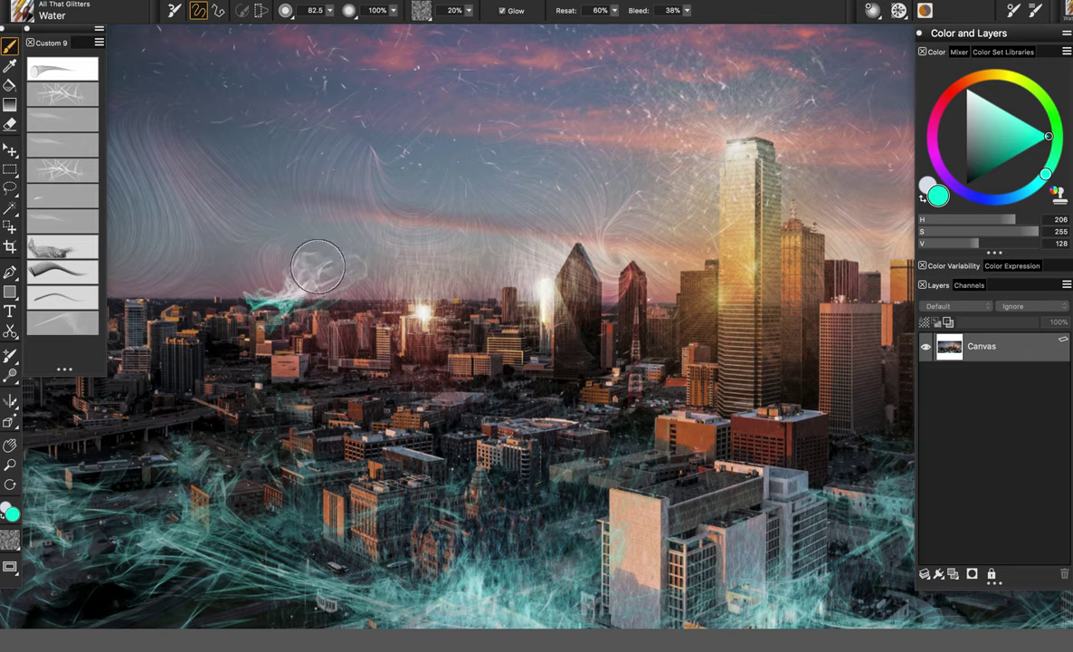
pyautogui.press('super+z')
pyautogui.moveTo(330, 282)
pyautogui.mouseDown()
pyautogui.moveTo(262, 299)
pyautogui.moveTo(337, 269)
pyautogui.moveTo(366, 226)
pyautogui.mouseUp()
pyautogui.moveTo(269, 295)
pyautogui.mouseDown()
pyautogui.moveTo(217, 291)
pyautogui.moveTo(287, 291)
pyautogui.moveTo(290, 361)
pyautogui.moveTo(330, 290)
pyautogui.moveTo(317, 318)
pyautogui.moveTo(237, 303)
pyautogui.moveTo(269, 324)
pyautogui.moveTo(416, 361)
pyautogui.moveTo(380, 331)
pyautogui.moveTo(412, 337)
pyautogui.moveTo(348, 313)
pyautogui.moveTo(312, 336)
pyautogui.moveTo(217, 312)
pyautogui.moveTo(213, 353)
pyautogui.moveTo(280, 334)
pyautogui.moveTo(309, 347)
pyautogui.moveTo(352, 331)
pyautogui.moveTo(505, 357)
pyautogui.mouseUp()
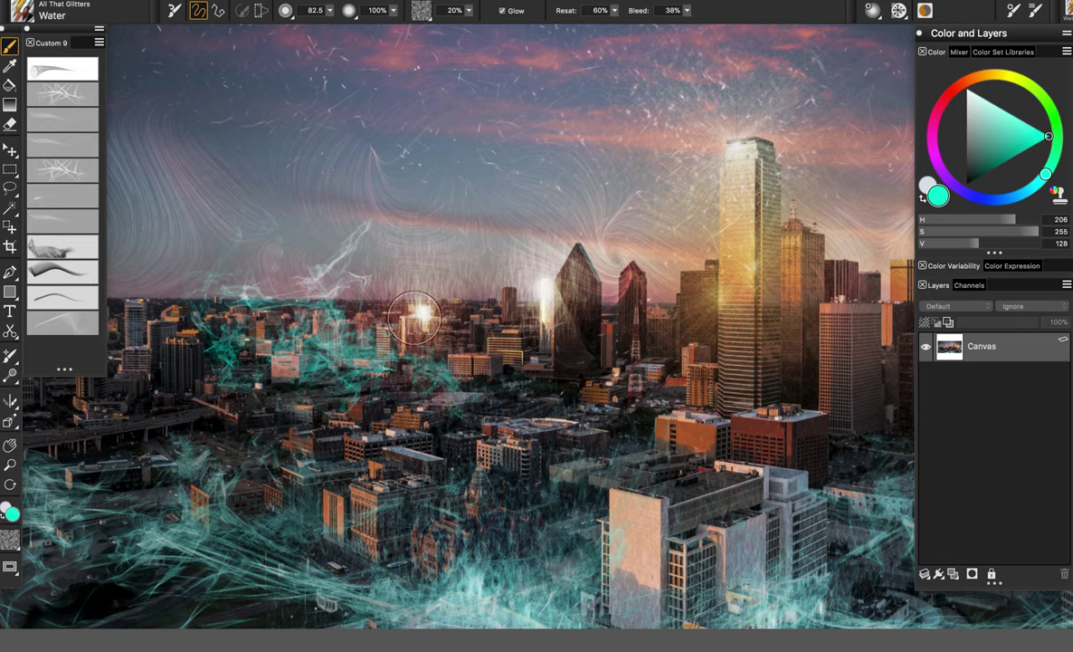
pyautogui.press('space')
pyautogui.moveTo(543, 320); pyautogui.dragTo(545, 322)
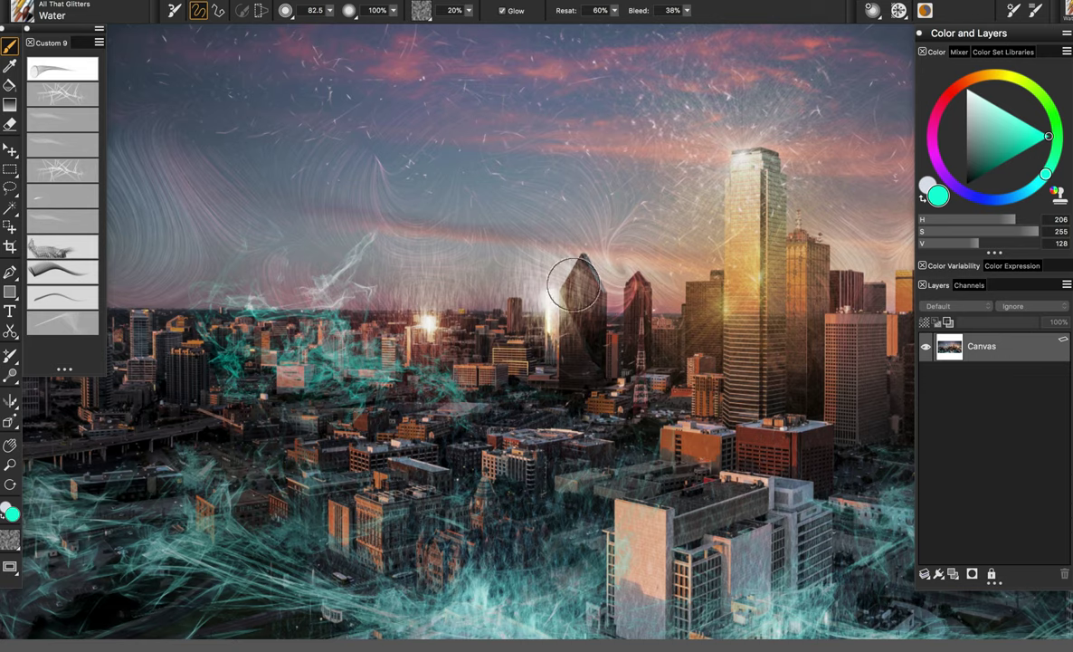
# Step: Undo all the turquoise Water strokes over the distant buildings
pyautogui.hotkey('ctrl', 'z')
pyautogui.hotkey('ctrl', 'z')
pyautogui.hotkey('ctrl', 'z')
pyautogui.hotkey('ctrl', 'z')
pyautogui.hotkey('ctrl', 'z')
pyautogui.hotkey('ctrl', 'z')
pyautogui.hotkey('ctrl', 'z')
pyautogui.hotkey('ctrl', 'z')
pyautogui.hotkey('ctrl', 'z')
pyautogui.hotkey('ctrl', 'z')
pyautogui.hotkey('ctrl', 'z')
pyautogui.hotkey('ctrl', 'z')
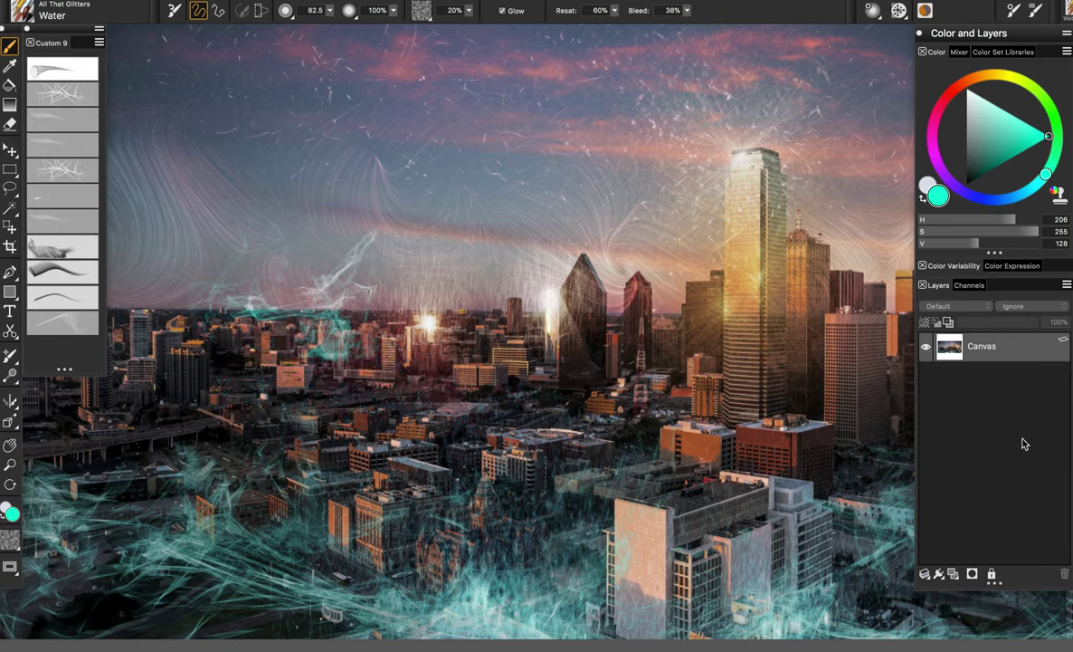
pyautogui.hotkey('ctrl', 'z')
pyautogui.hotkey('ctrl', 'z')
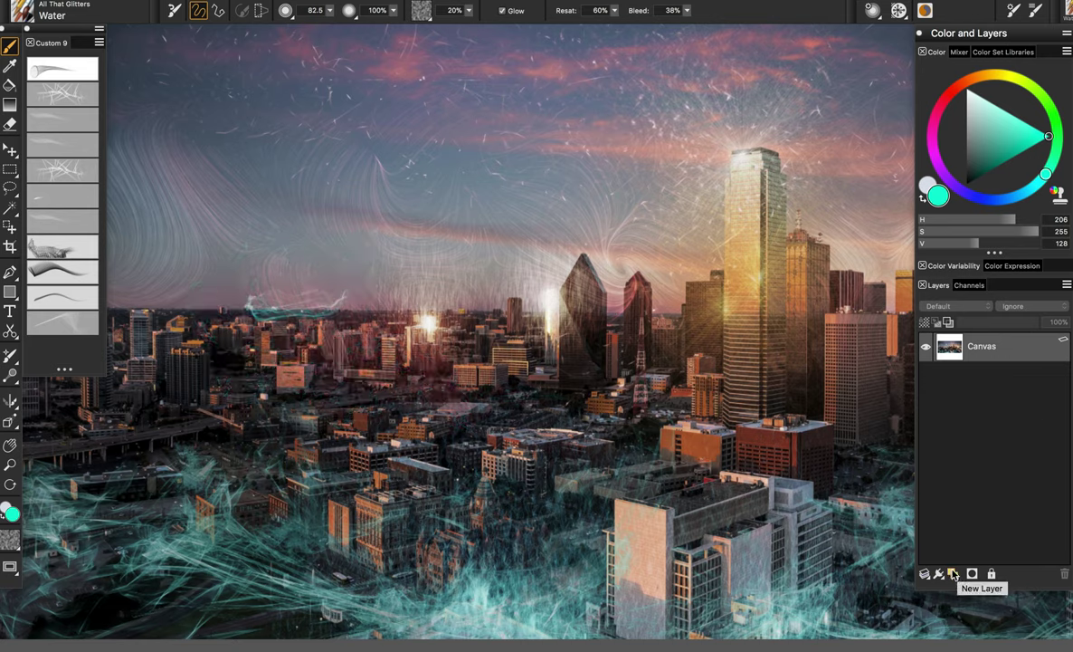
pyautogui.hotkey('ctrl', 'shift', 'n')
pyautogui.hotkey('ctrl', 'z')
pyautogui.hotkey('ctrl', 'z')
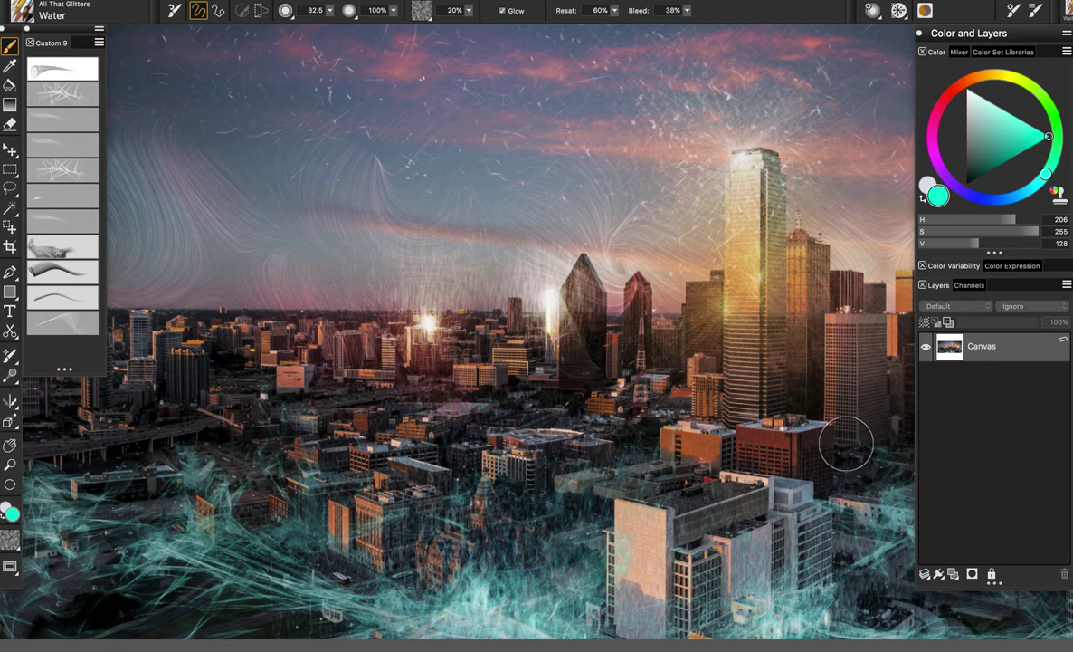
# Step: Create a new layer and try Water strokes on it over the distant buildings, switching to a lighter turquoise
pyautogui.hotkey('ctrl', 'shift', 'n')
pyautogui.moveTo(271, 290)
pyautogui.mouseDown()
pyautogui.moveTo(347, 283)
pyautogui.moveTo(284, 313)
pyautogui.moveTo(452, 366)
pyautogui.mouseUp()
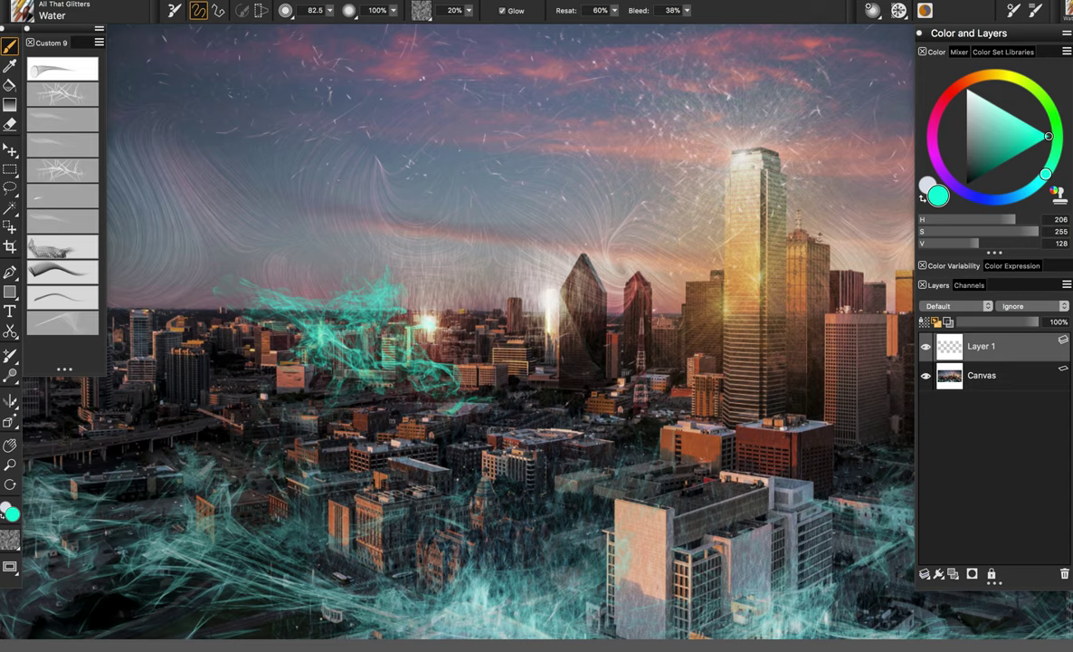
pyautogui.moveTo(380, 321)
pyautogui.mouseDown()
pyautogui.moveTo(421, 298)
pyautogui.moveTo(412, 288)
pyautogui.moveTo(424, 344)
pyautogui.moveTo(407, 342)
pyautogui.mouseUp()
pyautogui.click(1017, 119)
pyautogui.moveTo(473, 301)
pyautogui.mouseDown()
pyautogui.moveTo(430, 339)
pyautogui.moveTo(529, 364)
pyautogui.moveTo(468, 373)
pyautogui.moveTo(461, 334)
pyautogui.mouseUp()
# Step: Erase the upper part of the Water strokes with the Eraser, and delete the new layer
pyautogui.press('n')
pyautogui.moveTo(429, 291)
pyautogui.mouseDown()
pyautogui.moveTo(193, 305)
pyautogui.moveTo(478, 294)
pyautogui.moveTo(400, 290)
pyautogui.moveTo(289, 293)
pyautogui.moveTo(572, 303)
pyautogui.moveTo(413, 326)
pyautogui.moveTo(292, 281)
pyautogui.moveTo(584, 263)
pyautogui.moveTo(458, 276)
pyautogui.moveTo(534, 299)
pyautogui.mouseUp()
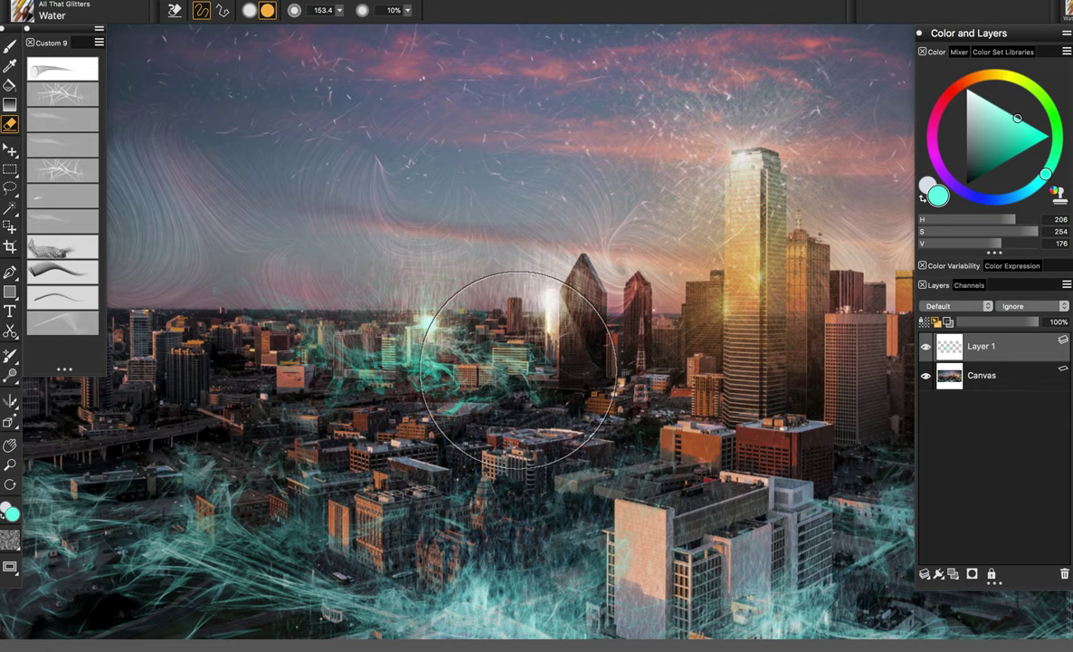
pyautogui.press('f')
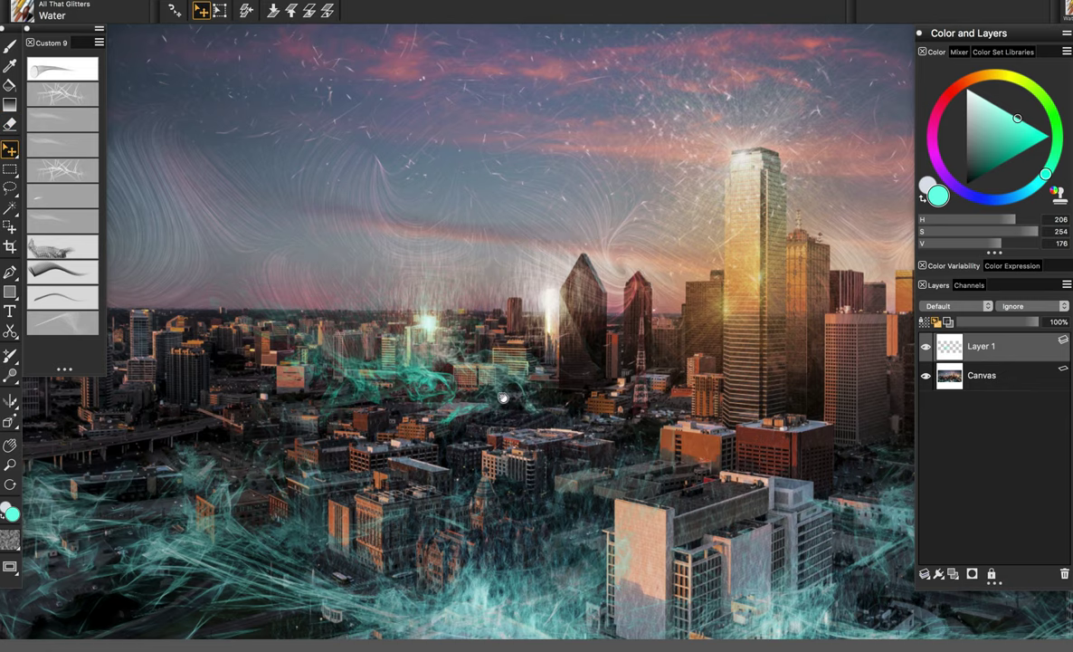
pyautogui.moveTo(495, 319); pyautogui.dragTo(503, 297)
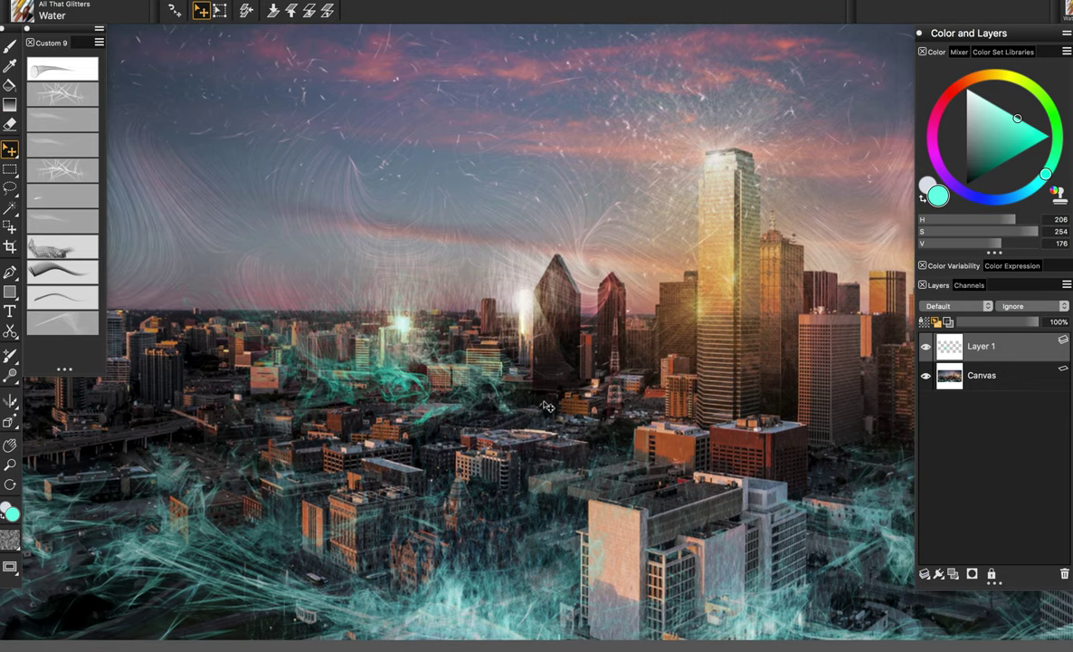
pyautogui.press('b')
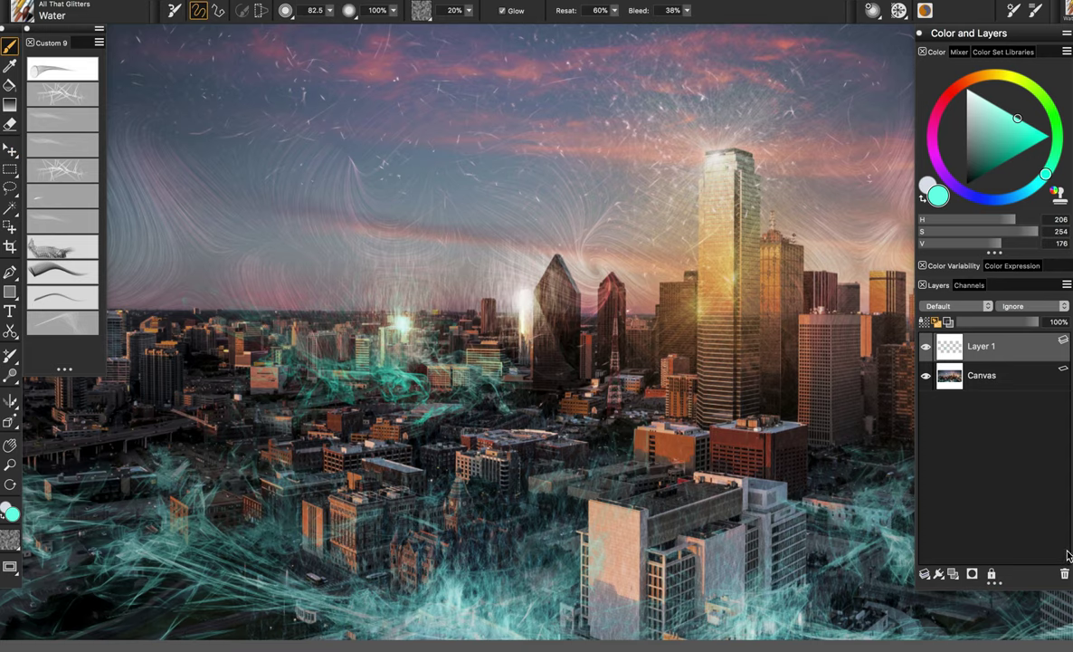
pyautogui.click(1064, 573)
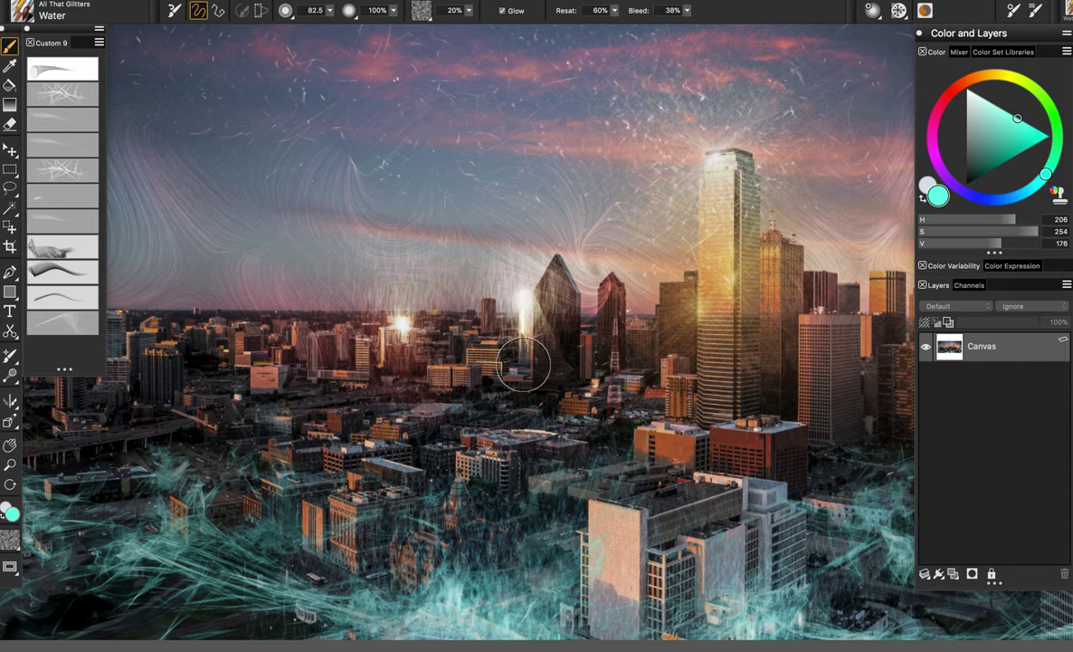
# Step: Switch to the light scrub brush and set the colour to a light reddish orange
pyautogui.click(70, 326)
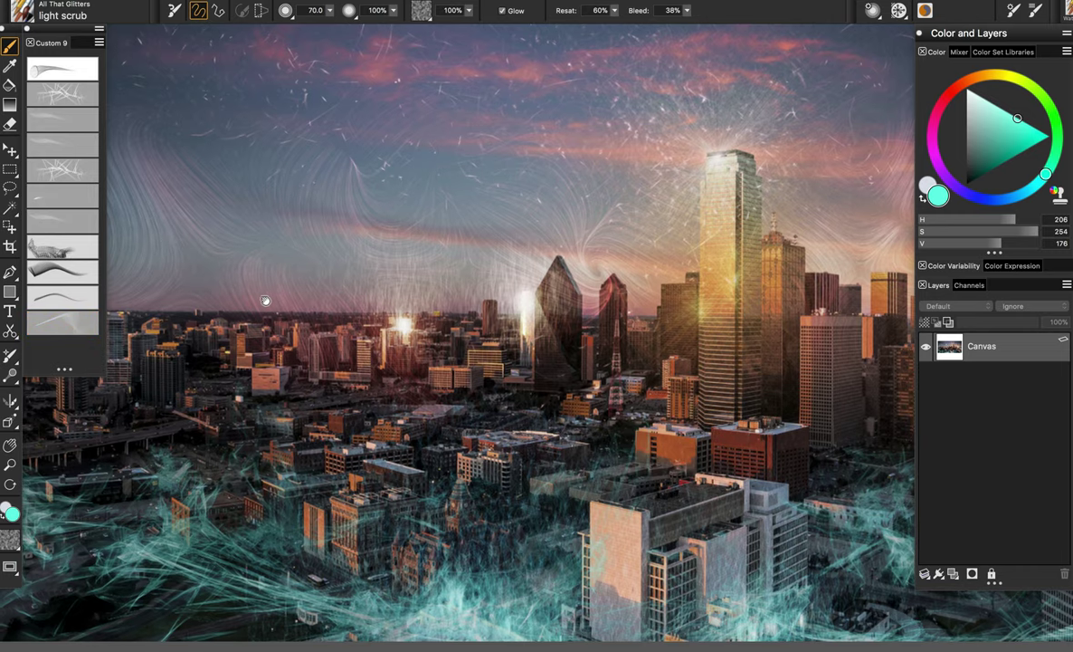
pyautogui.moveTo(265, 301); pyautogui.dragTo(296, 301)
pyautogui.moveTo(494, 260); pyautogui.dragTo(529, 253)
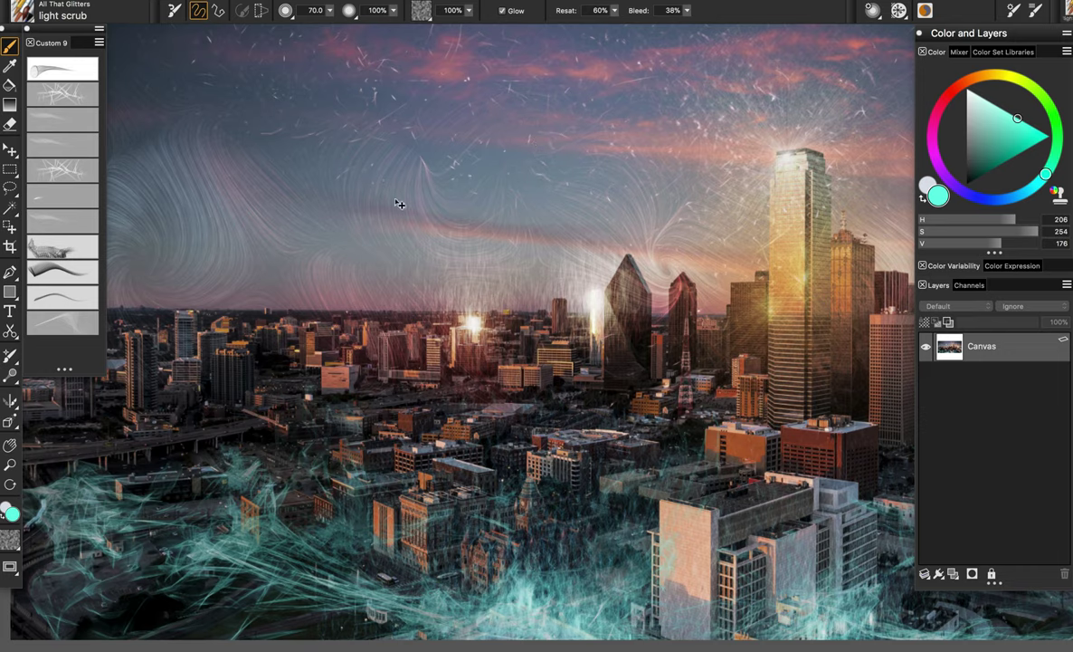
pyautogui.click(967, 84)
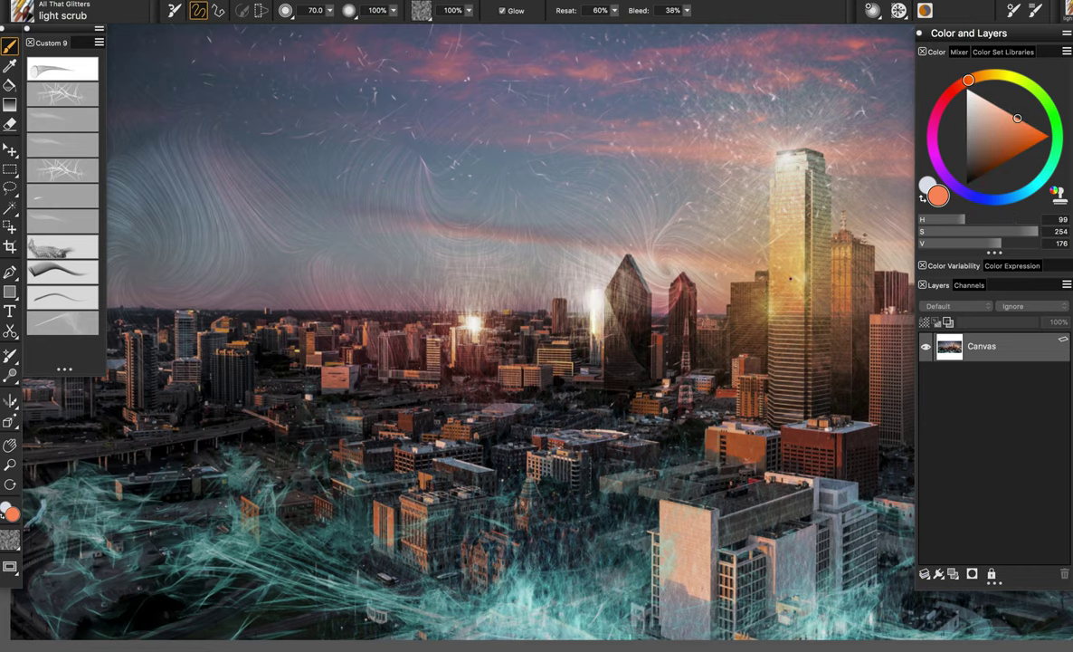
# Step: Try light scrub strokes on the tall tower, changing to a light yellowish orange and brush size 43.6
pyautogui.moveTo(784, 326); pyautogui.dragTo(799, 326)
pyautogui.click(982, 76)
pyautogui.click(1023, 121)
pyautogui.moveTo(771, 298); pyautogui.dragTo(802, 298)
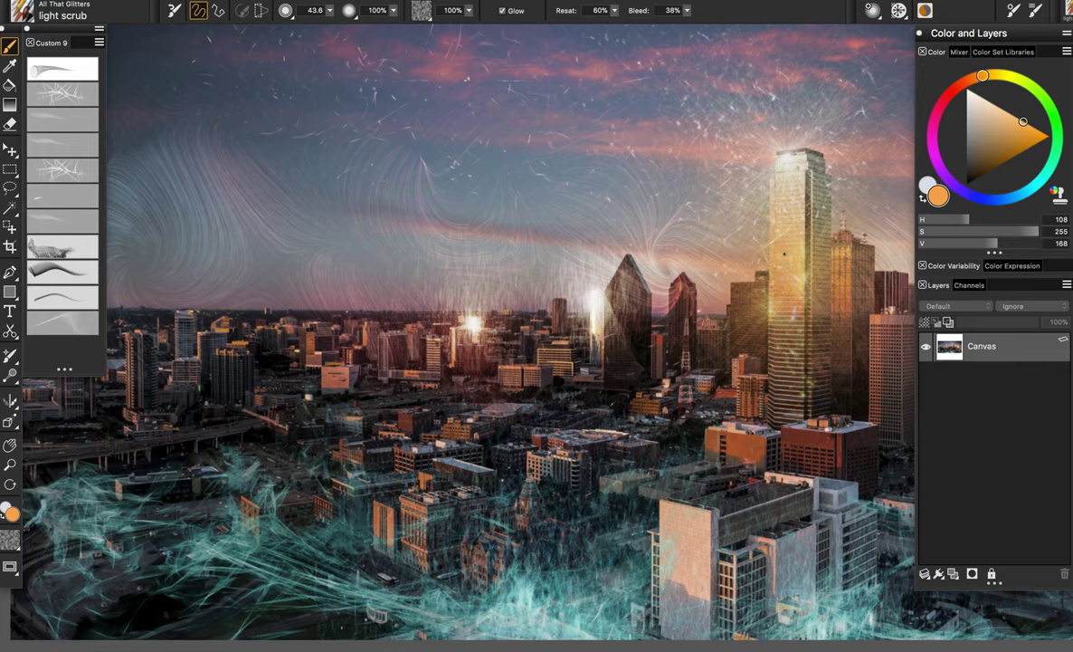
# Step: Shift the hue slightly towards red, reduce the brush to size 11.4, and scrub small light touches onto the tall tower
pyautogui.moveTo(864, 317); pyautogui.dragTo(730, 307)
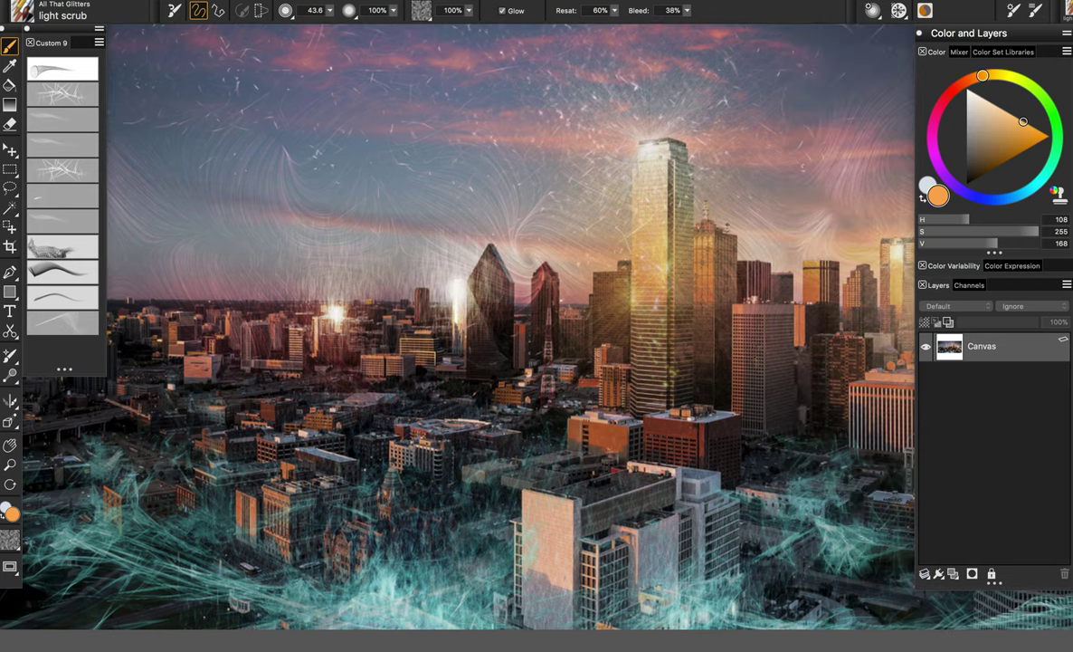
pyautogui.moveTo(984, 78); pyautogui.dragTo(972, 79)
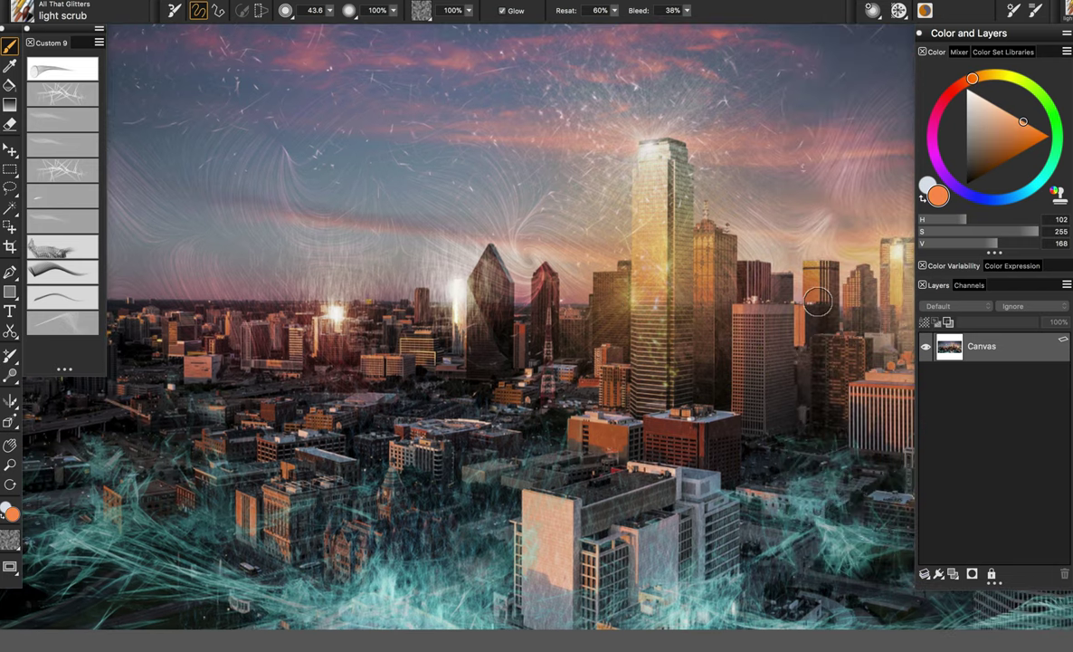
pyautogui.moveTo(775, 362); pyautogui.dragTo(775, 375)
pyautogui.moveTo(743, 319); pyautogui.dragTo(768, 319)
pyautogui.moveTo(677, 306); pyautogui.dragTo(677, 316)
pyautogui.moveTo(662, 258); pyautogui.dragTo(720, 286)
pyautogui.moveTo(702, 220)
pyautogui.mouseDown()
pyautogui.moveTo(713, 230)
pyautogui.moveTo(715, 215)
pyautogui.mouseUp()
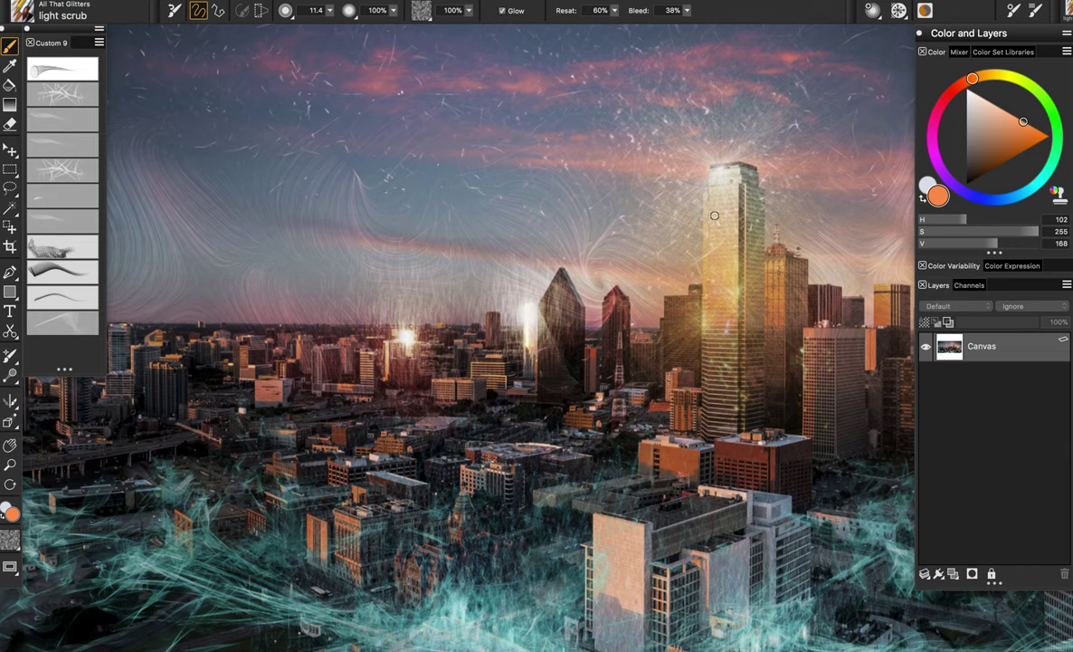